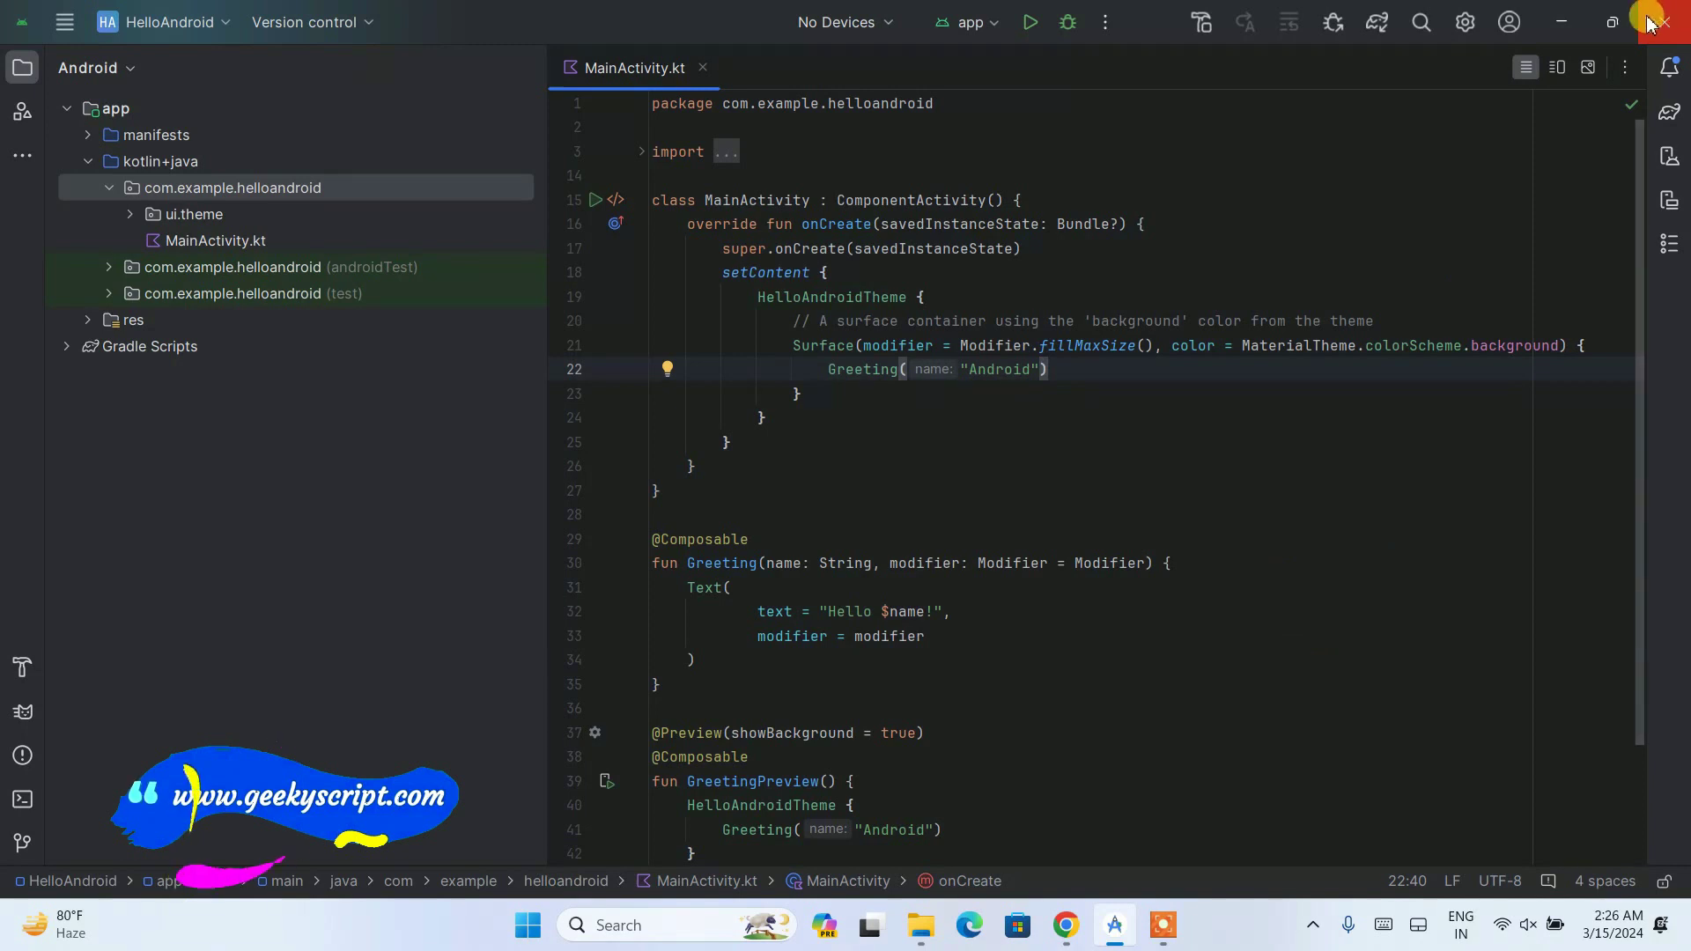
- Close the Android Studio window and confirm Exit, closing the HelloAndroid project
{"action": "left_click", "coordinate": [1668, 24]}
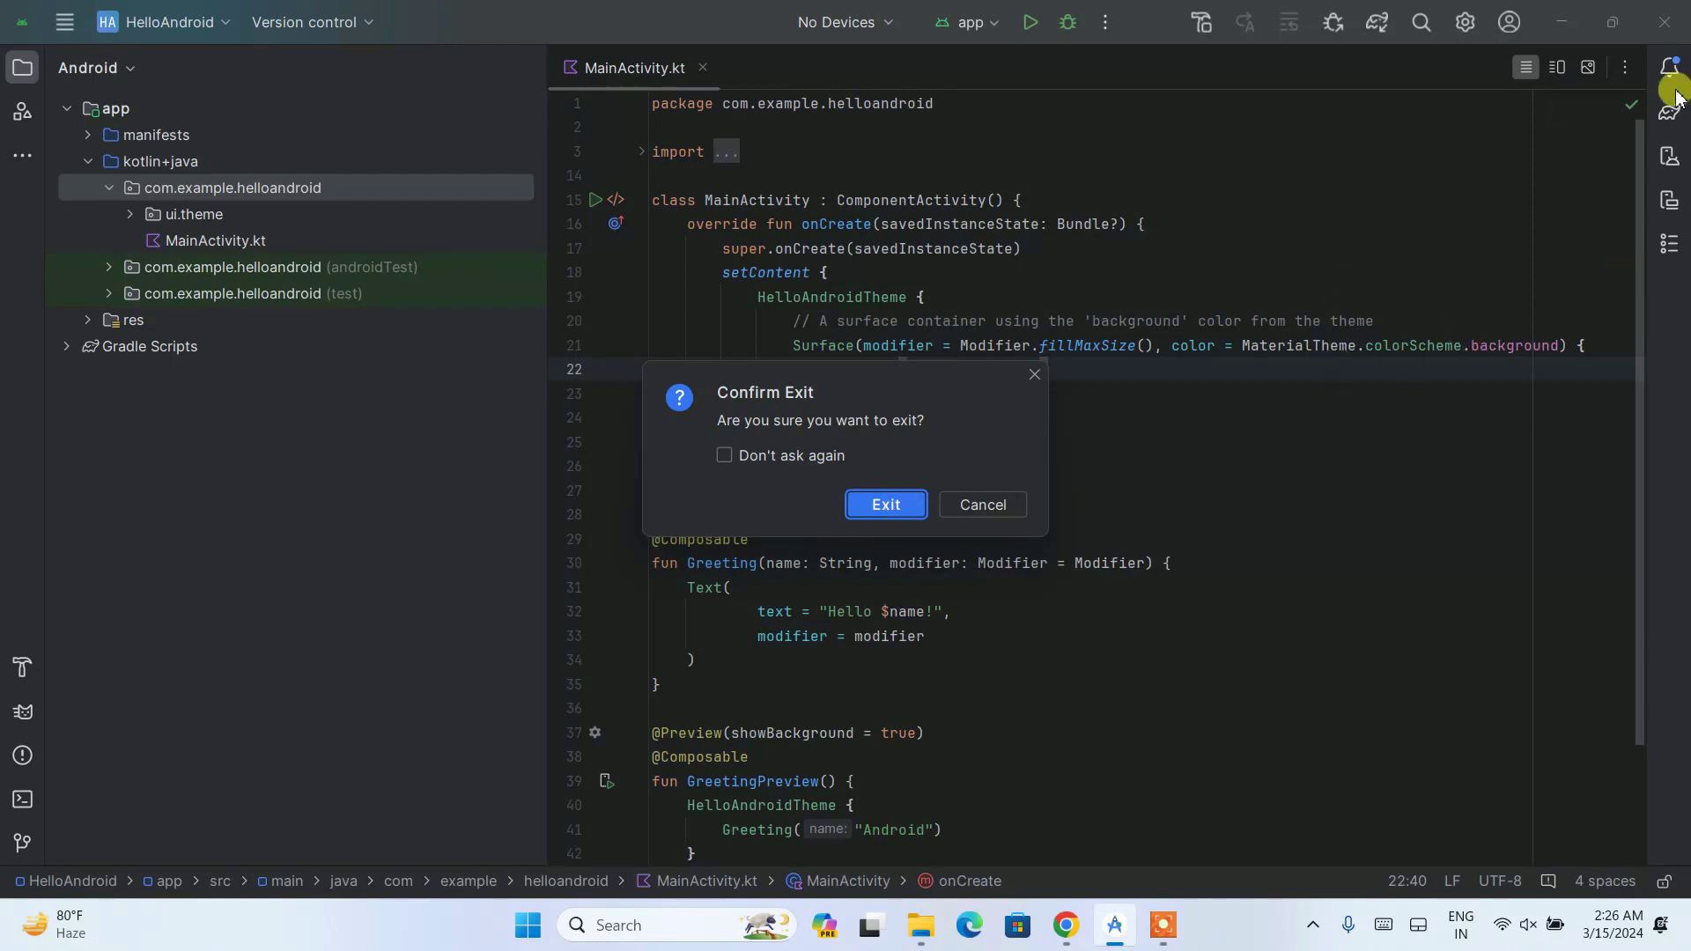
{"action": "left_click", "coordinate": [911, 503]}
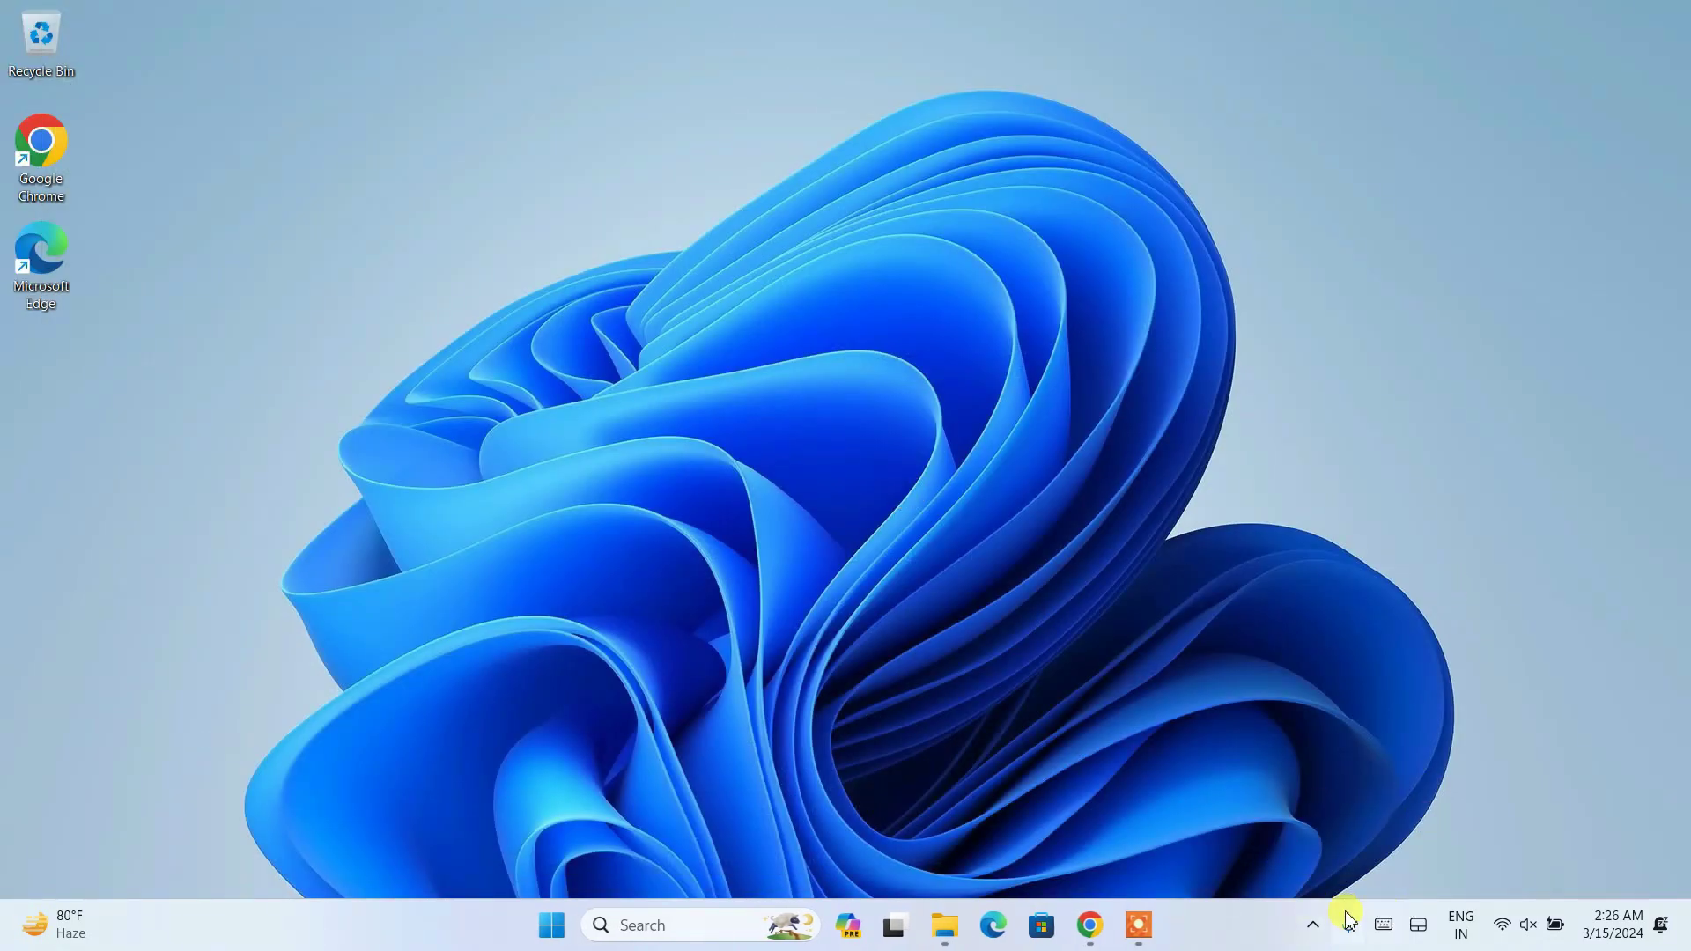
- Search Windows for 'con' and open the Control Panel best match
{"action": "left_click", "coordinate": [626, 925]}
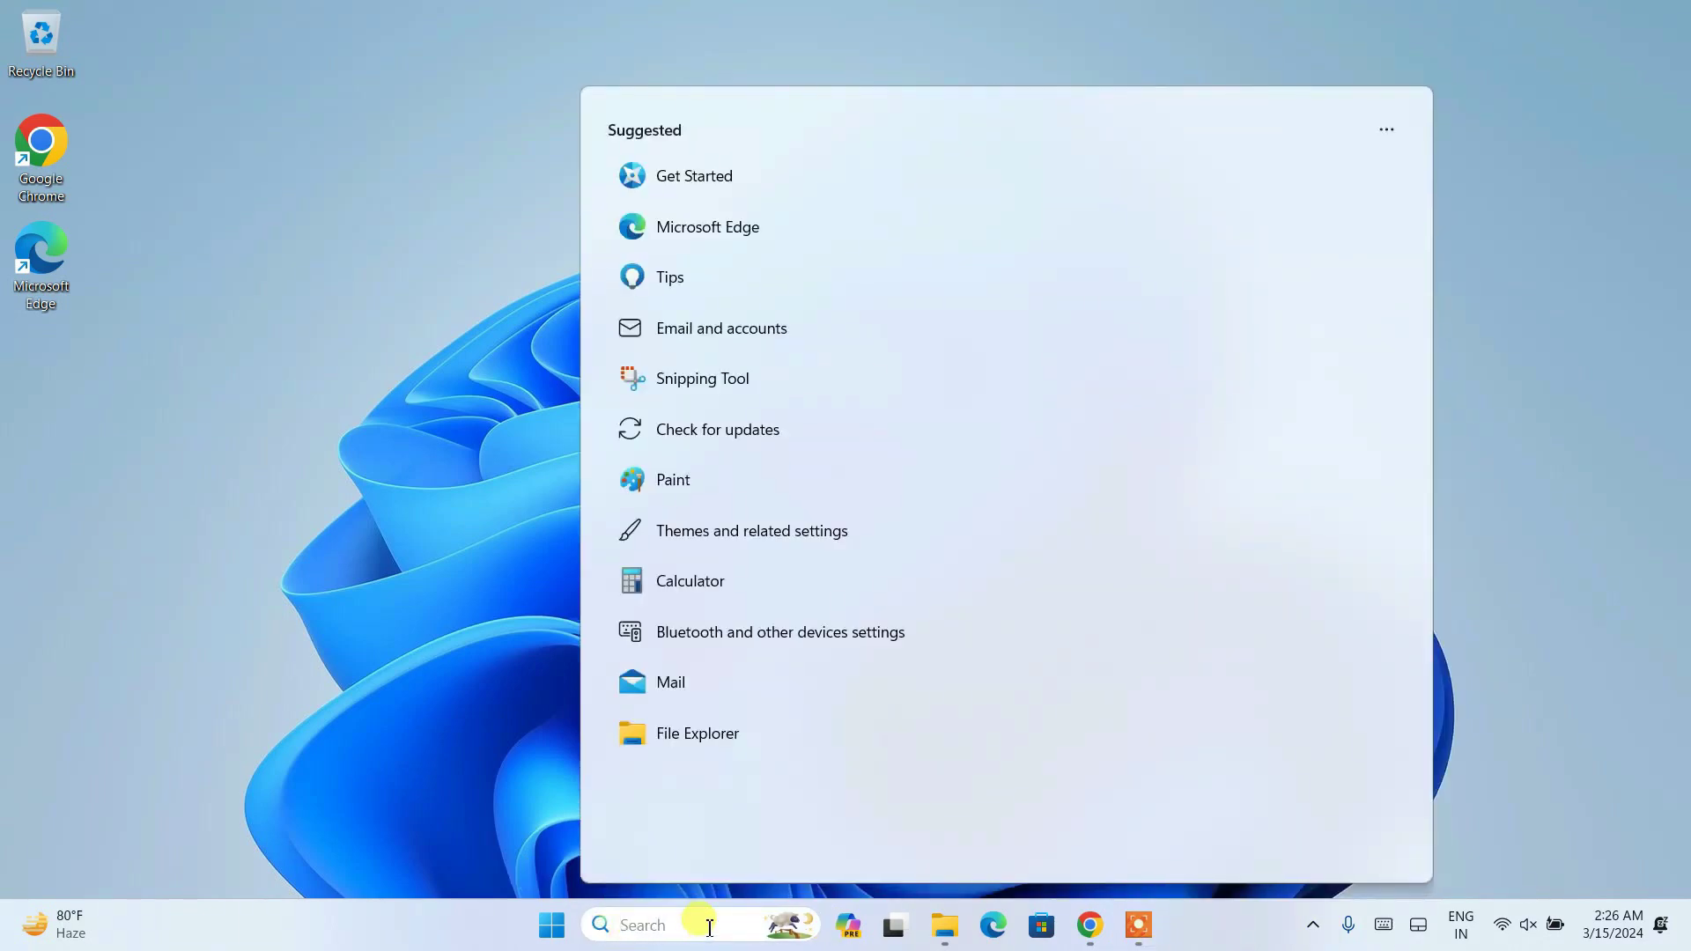
{"action": "type", "text": "control"}
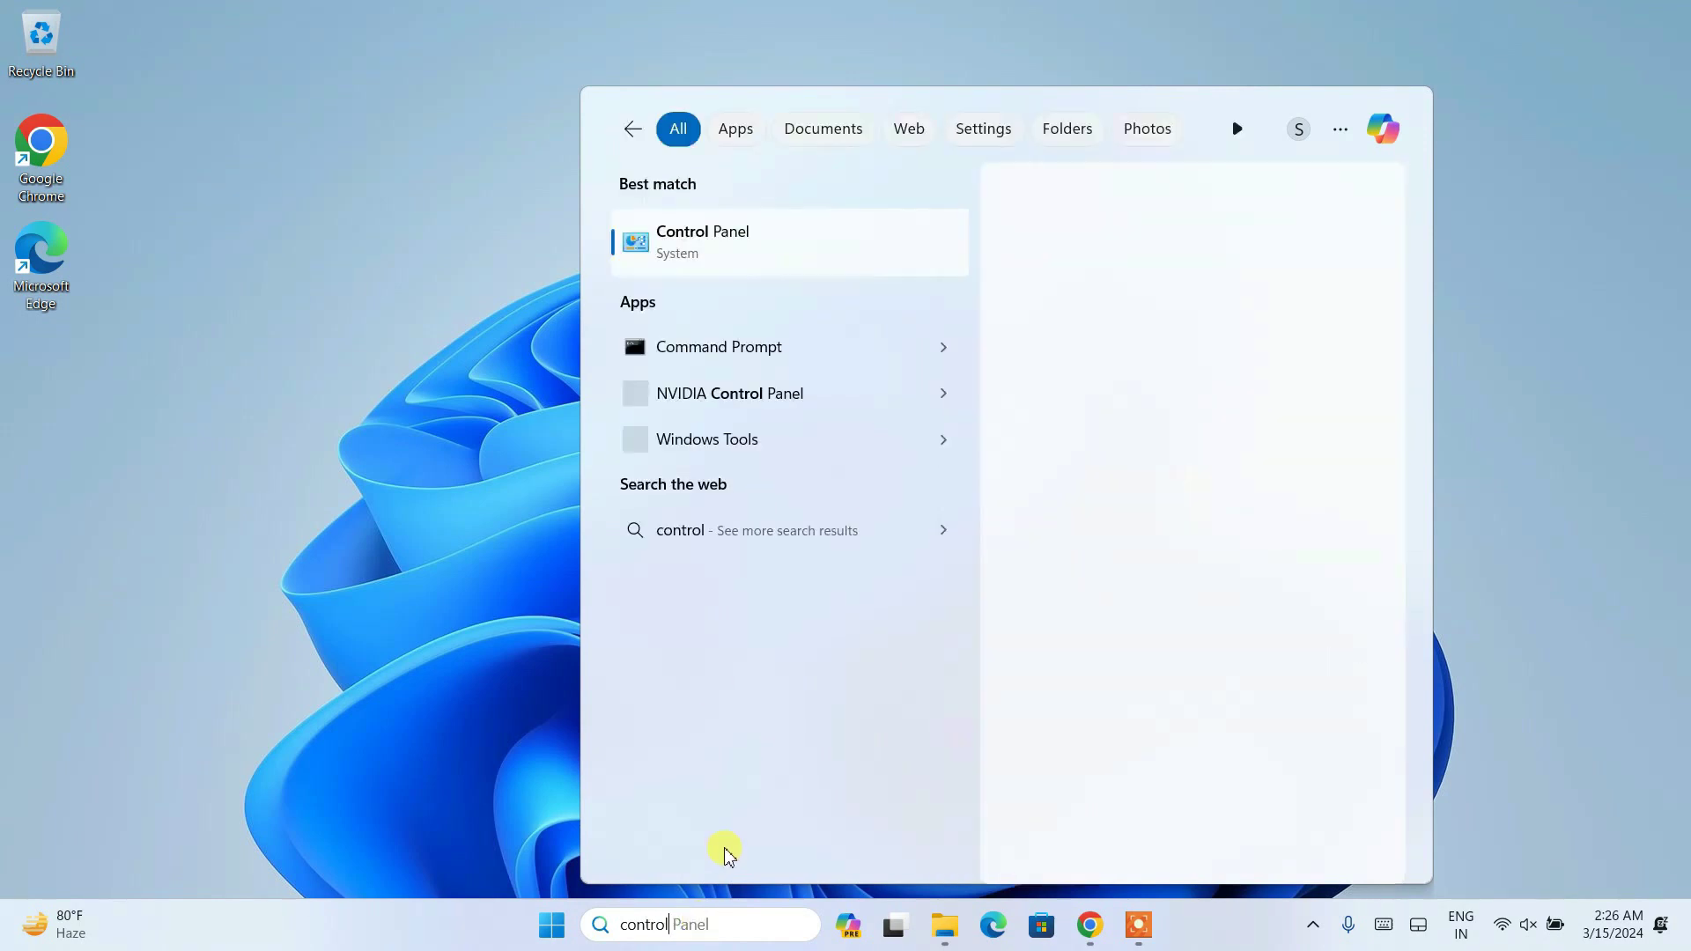
{"action": "left_click", "coordinate": [754, 249]}
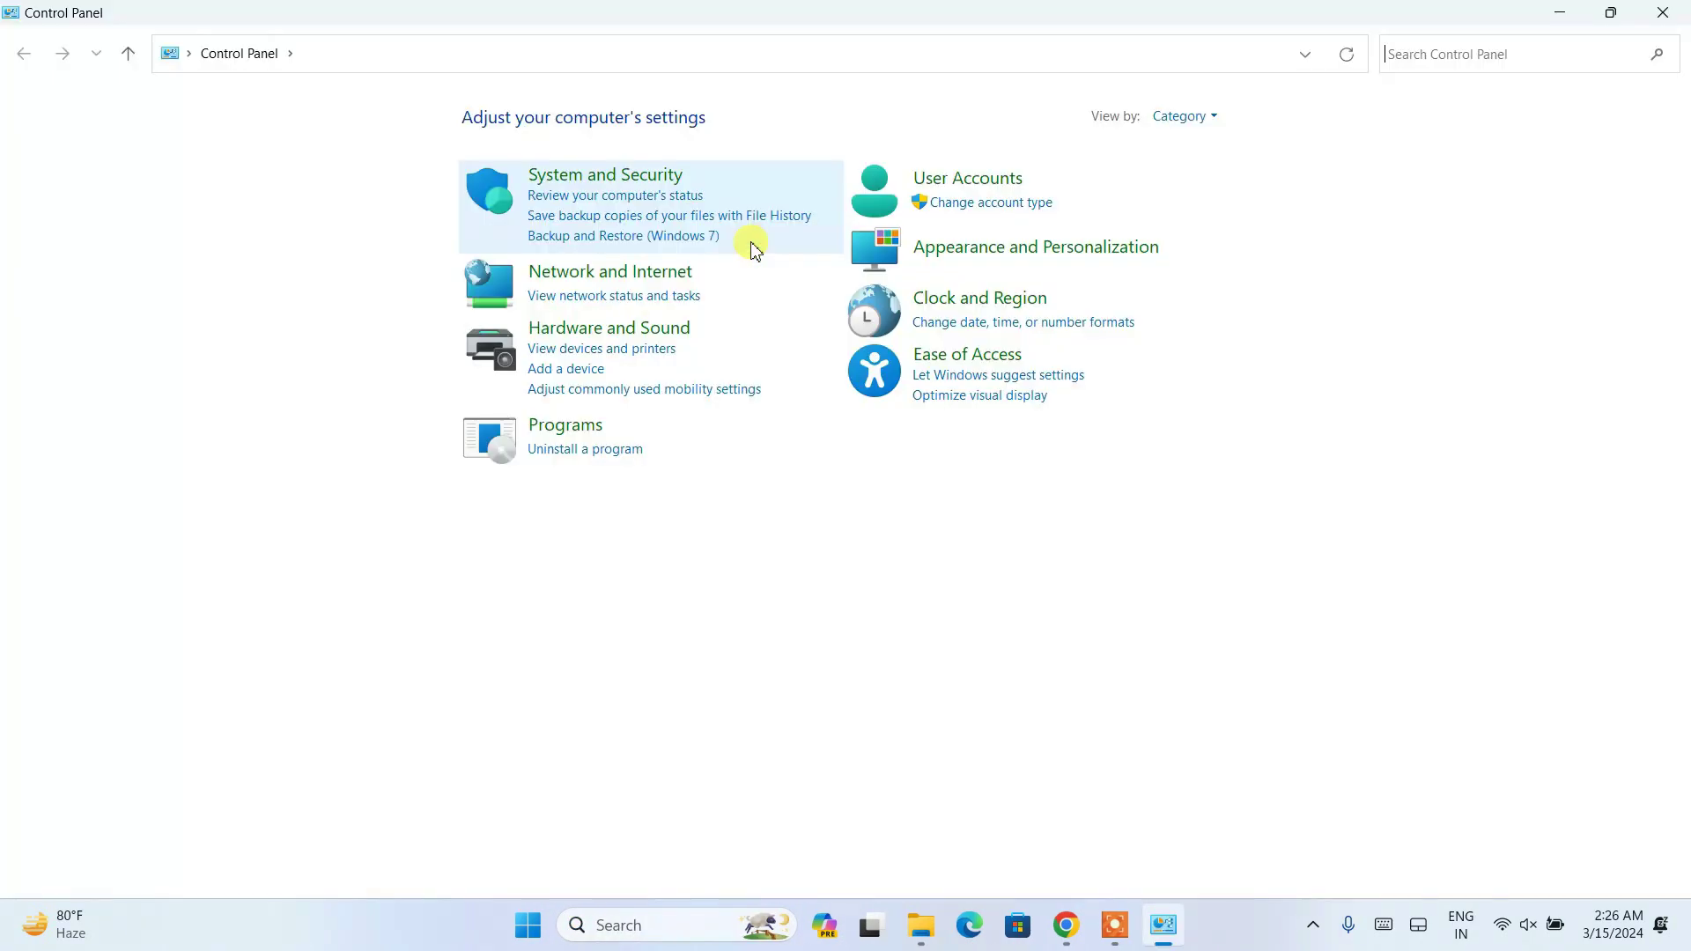
- Launch Android Studio's uninstaller from Uninstall a program, then close Programs and Features
{"action": "left_click", "coordinate": [612, 450]}
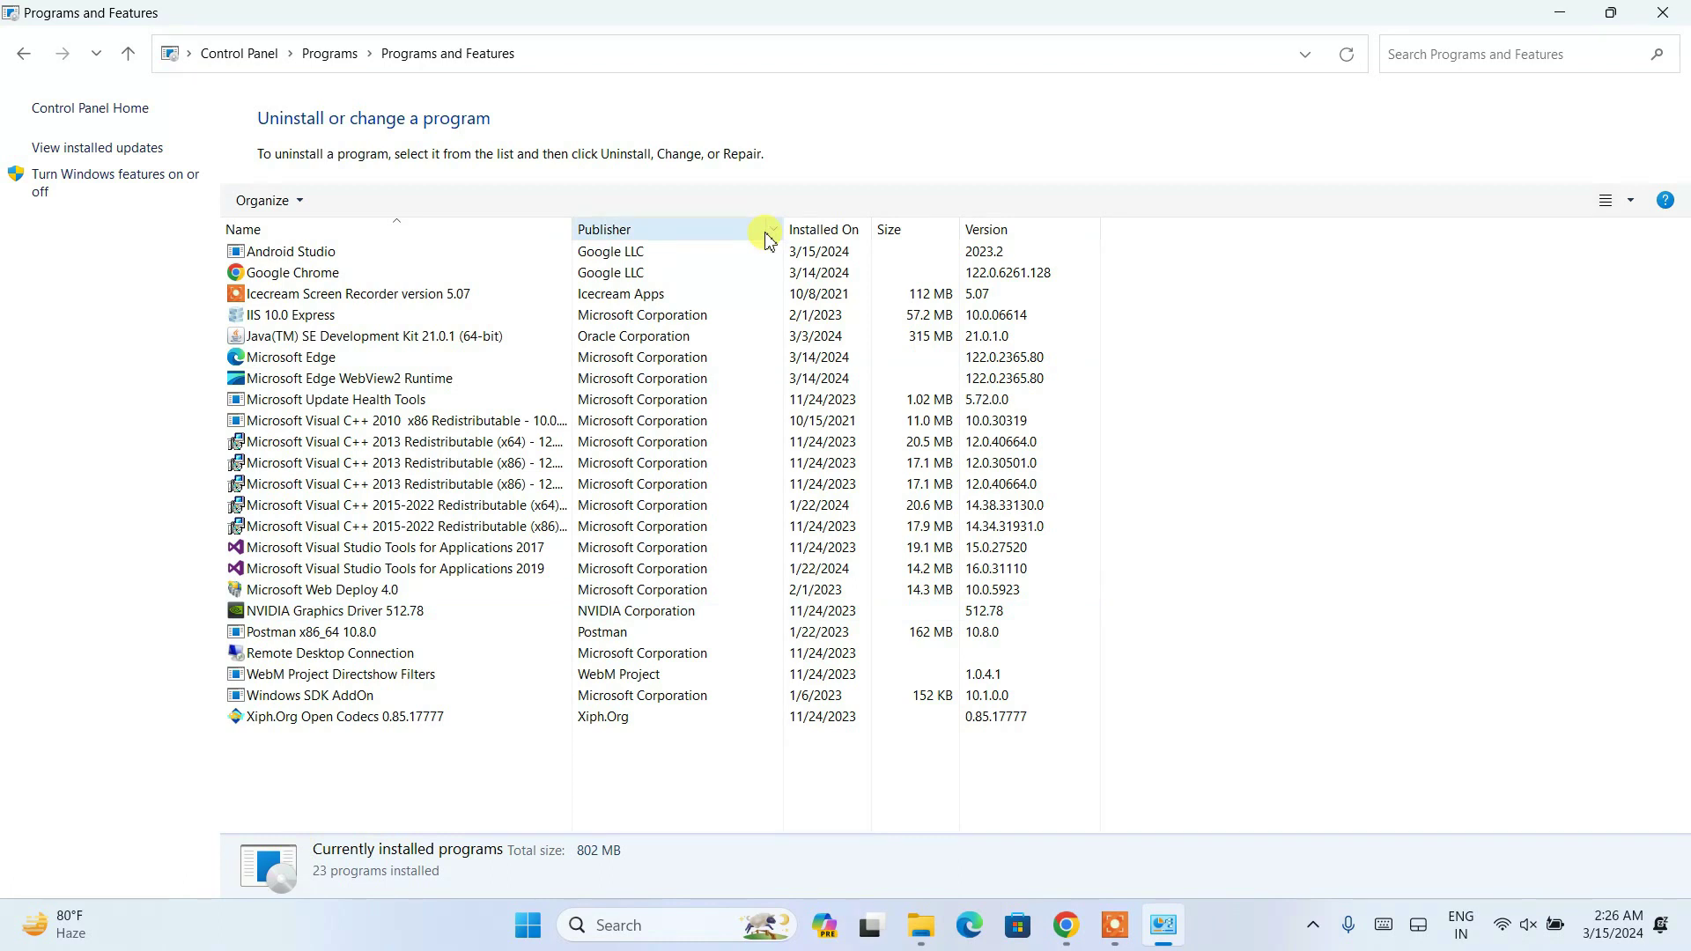
{"action": "left_click", "coordinate": [330, 256]}
{"action": "left_click", "coordinate": [357, 203]}
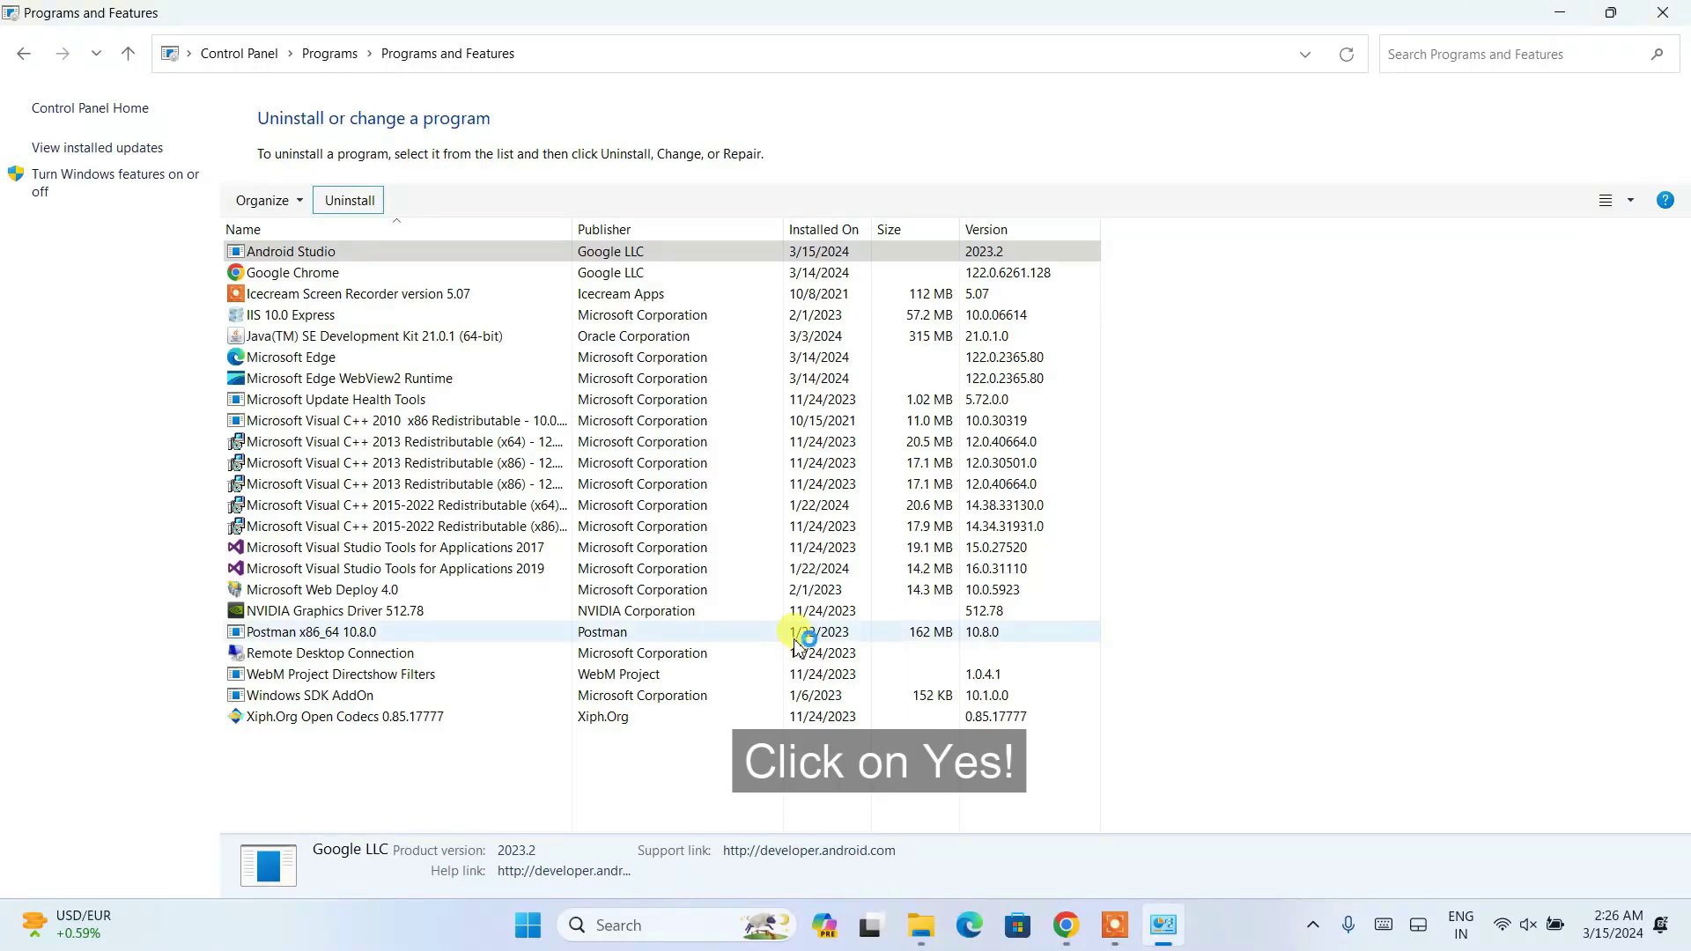
{"action": "left_click", "coordinate": [1663, 12]}
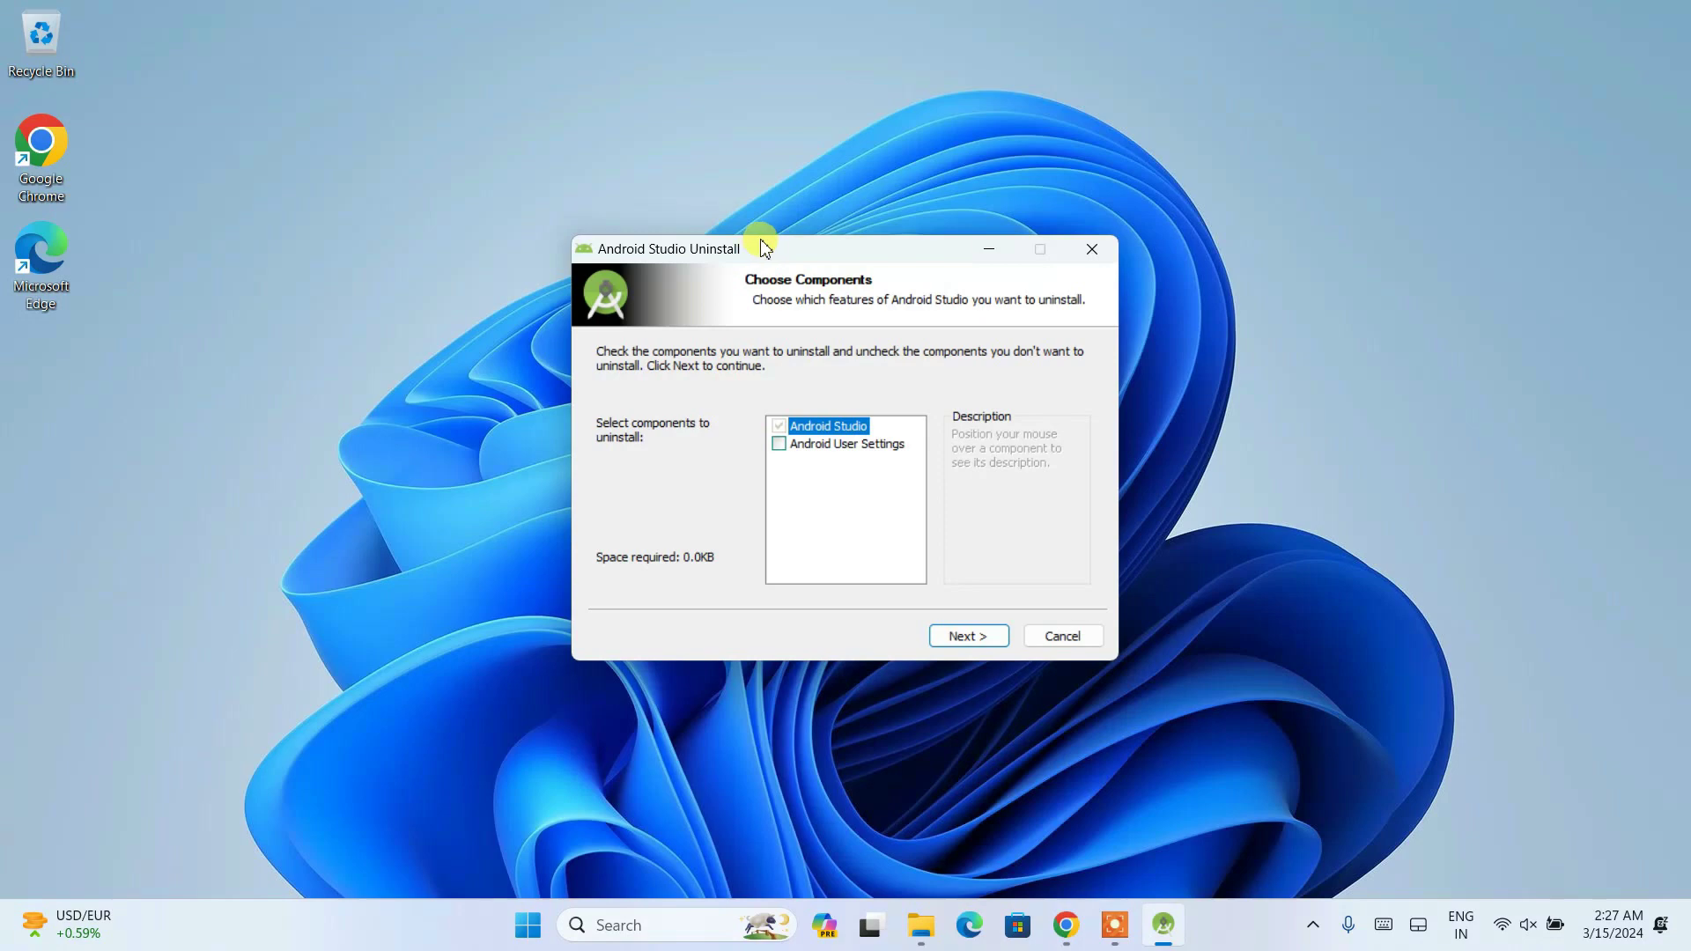
- Uninstall Android Studio including Android User Settings, confirm removal, and close the finished uninstaller
{"action": "left_click", "coordinate": [781, 445]}
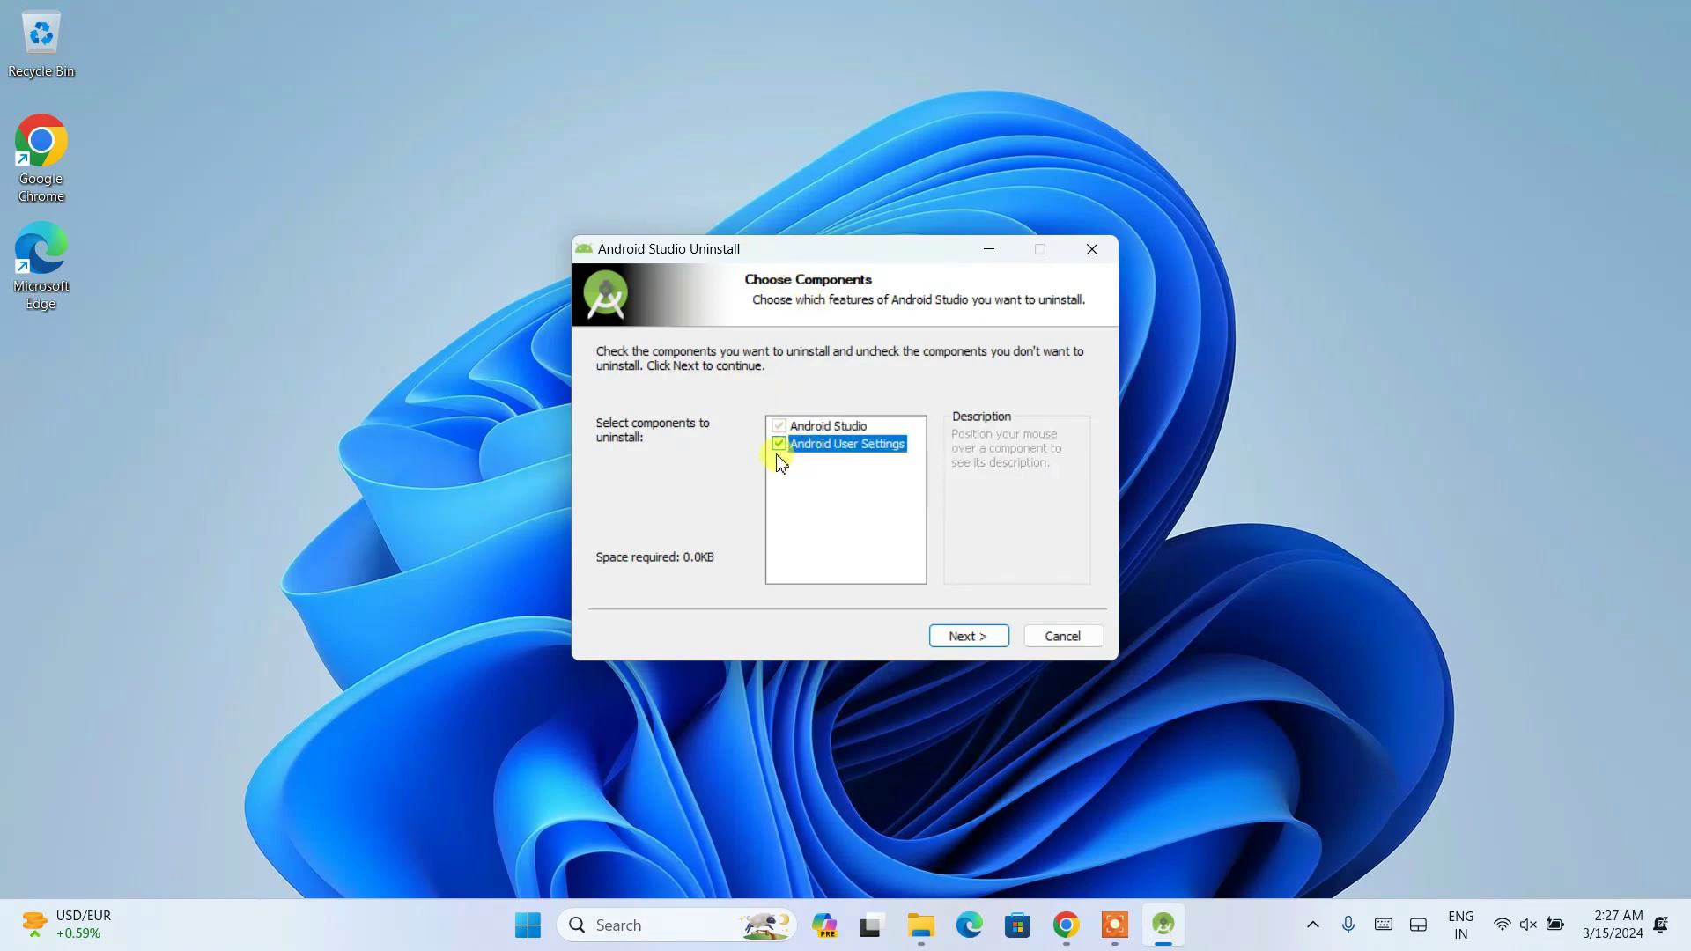
{"action": "left_click", "coordinate": [969, 636]}
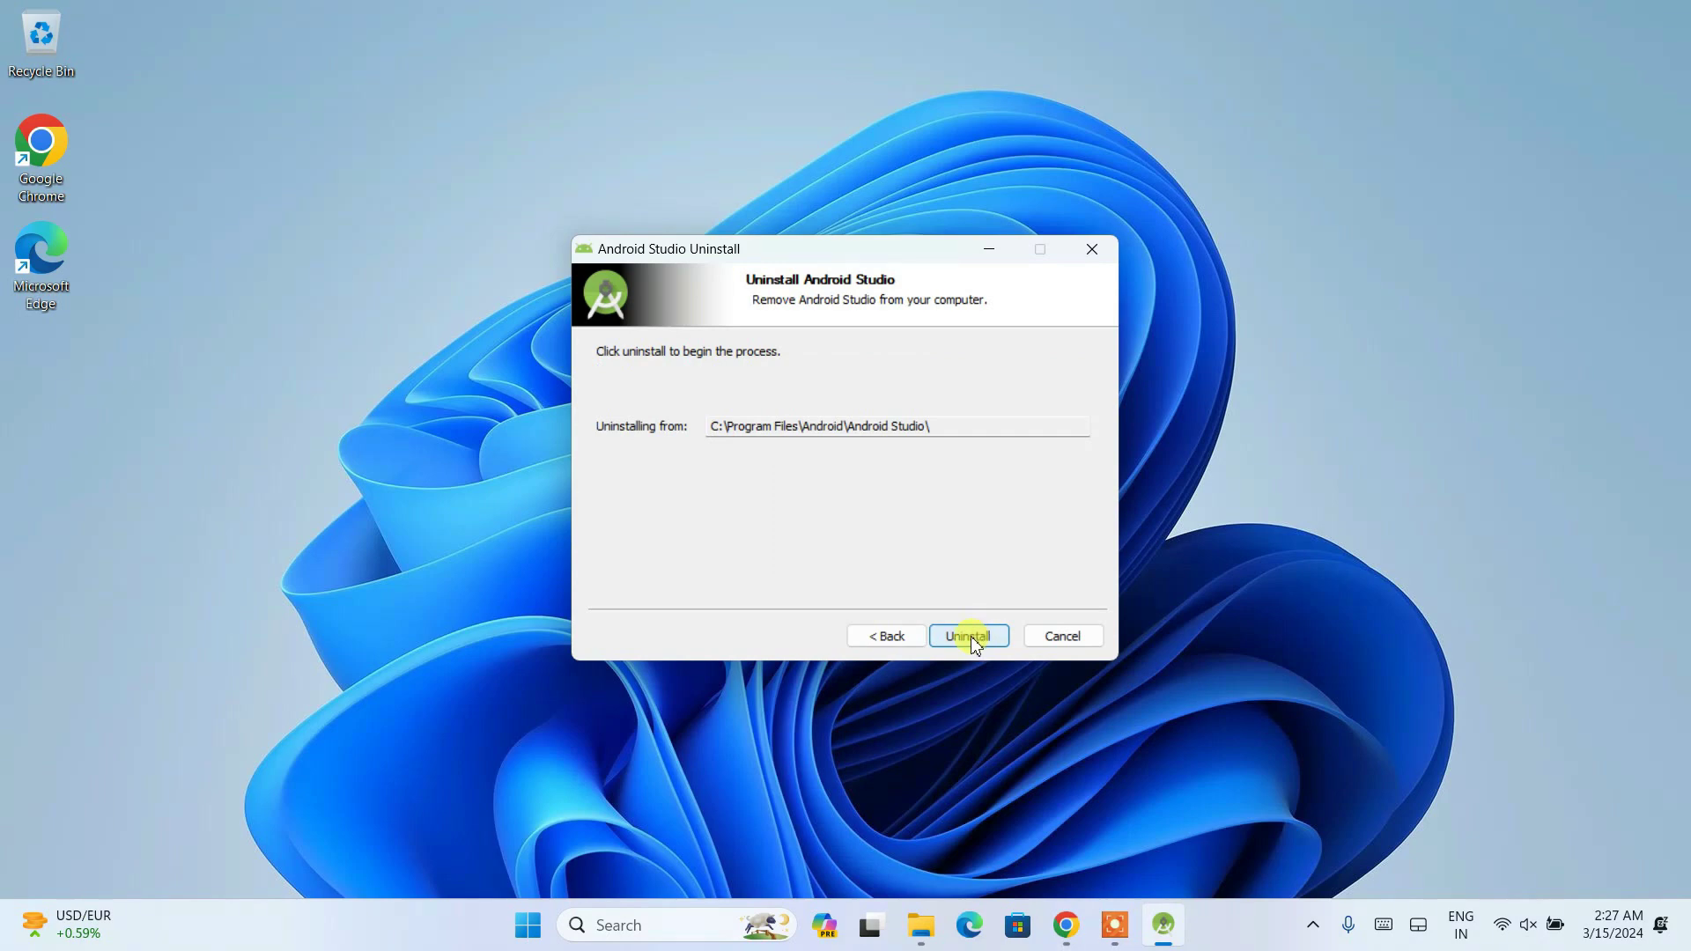
{"action": "left_click", "coordinate": [970, 636]}
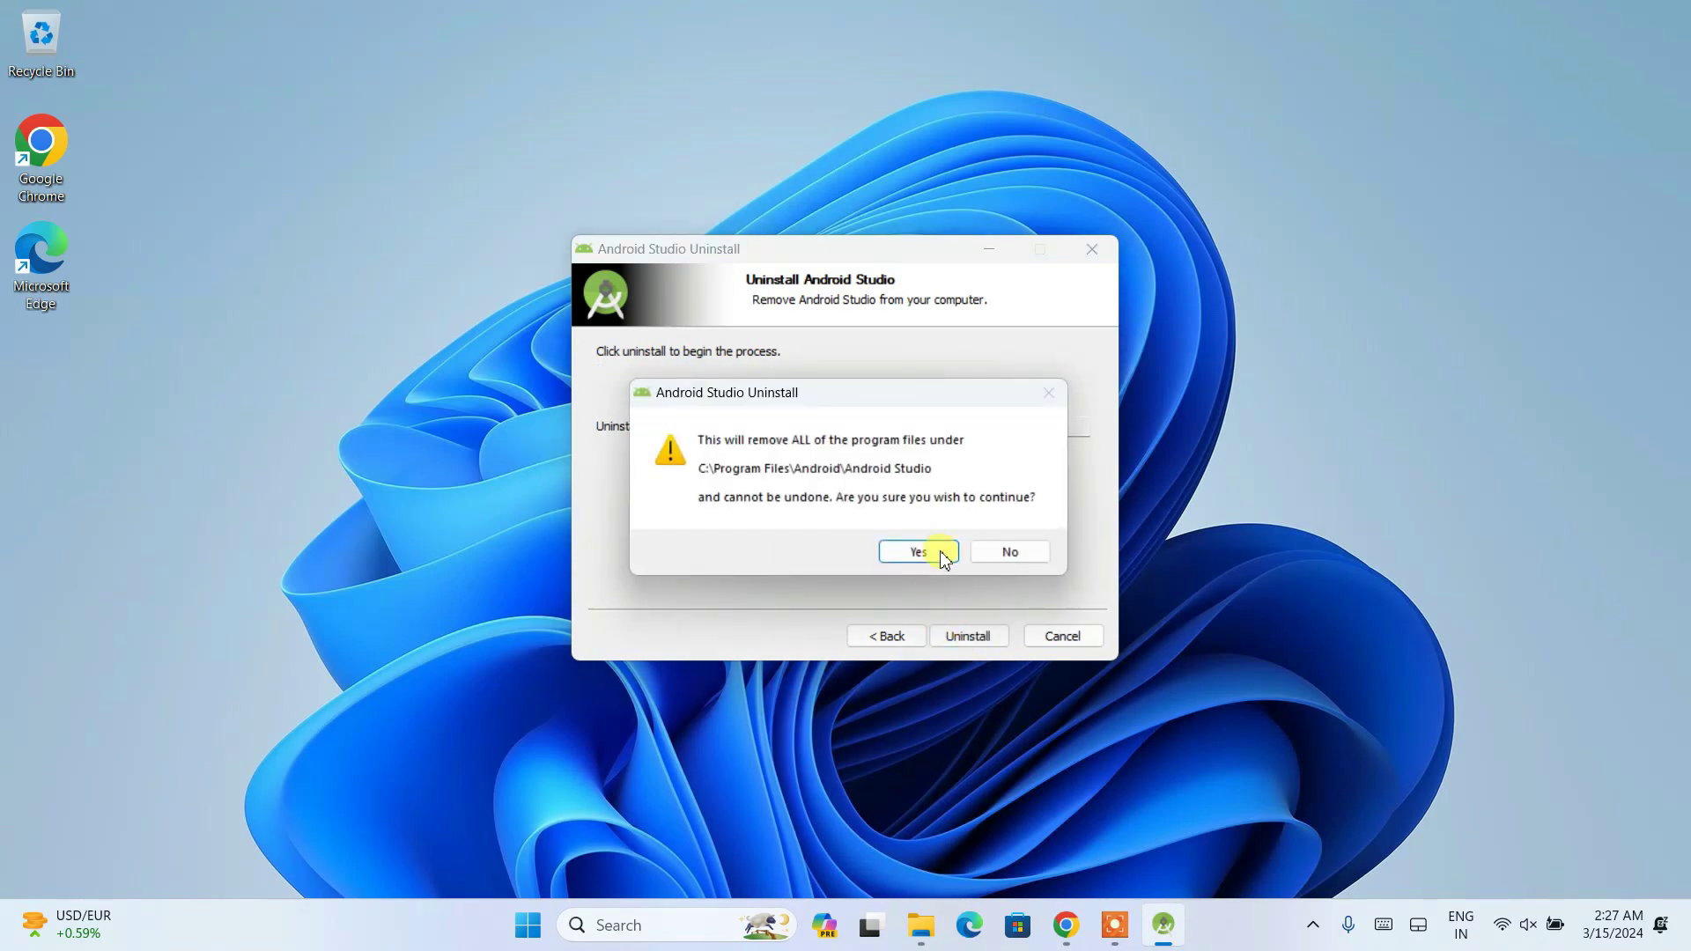
{"action": "left_click", "coordinate": [916, 552]}
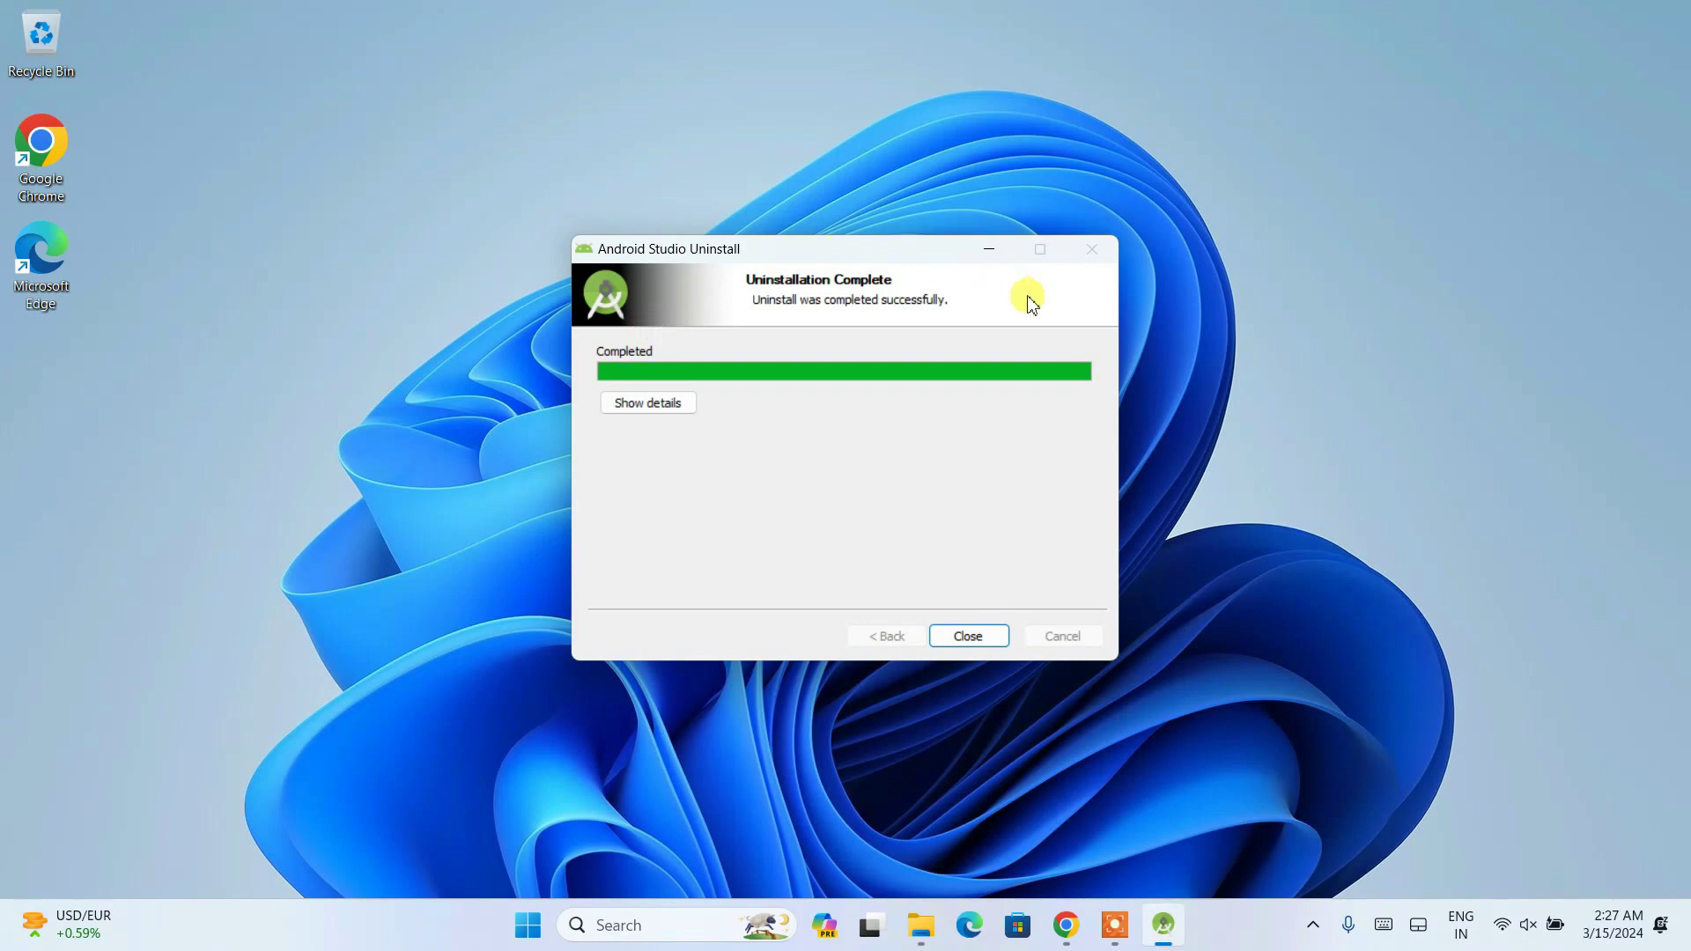
{"action": "left_click", "coordinate": [969, 638]}
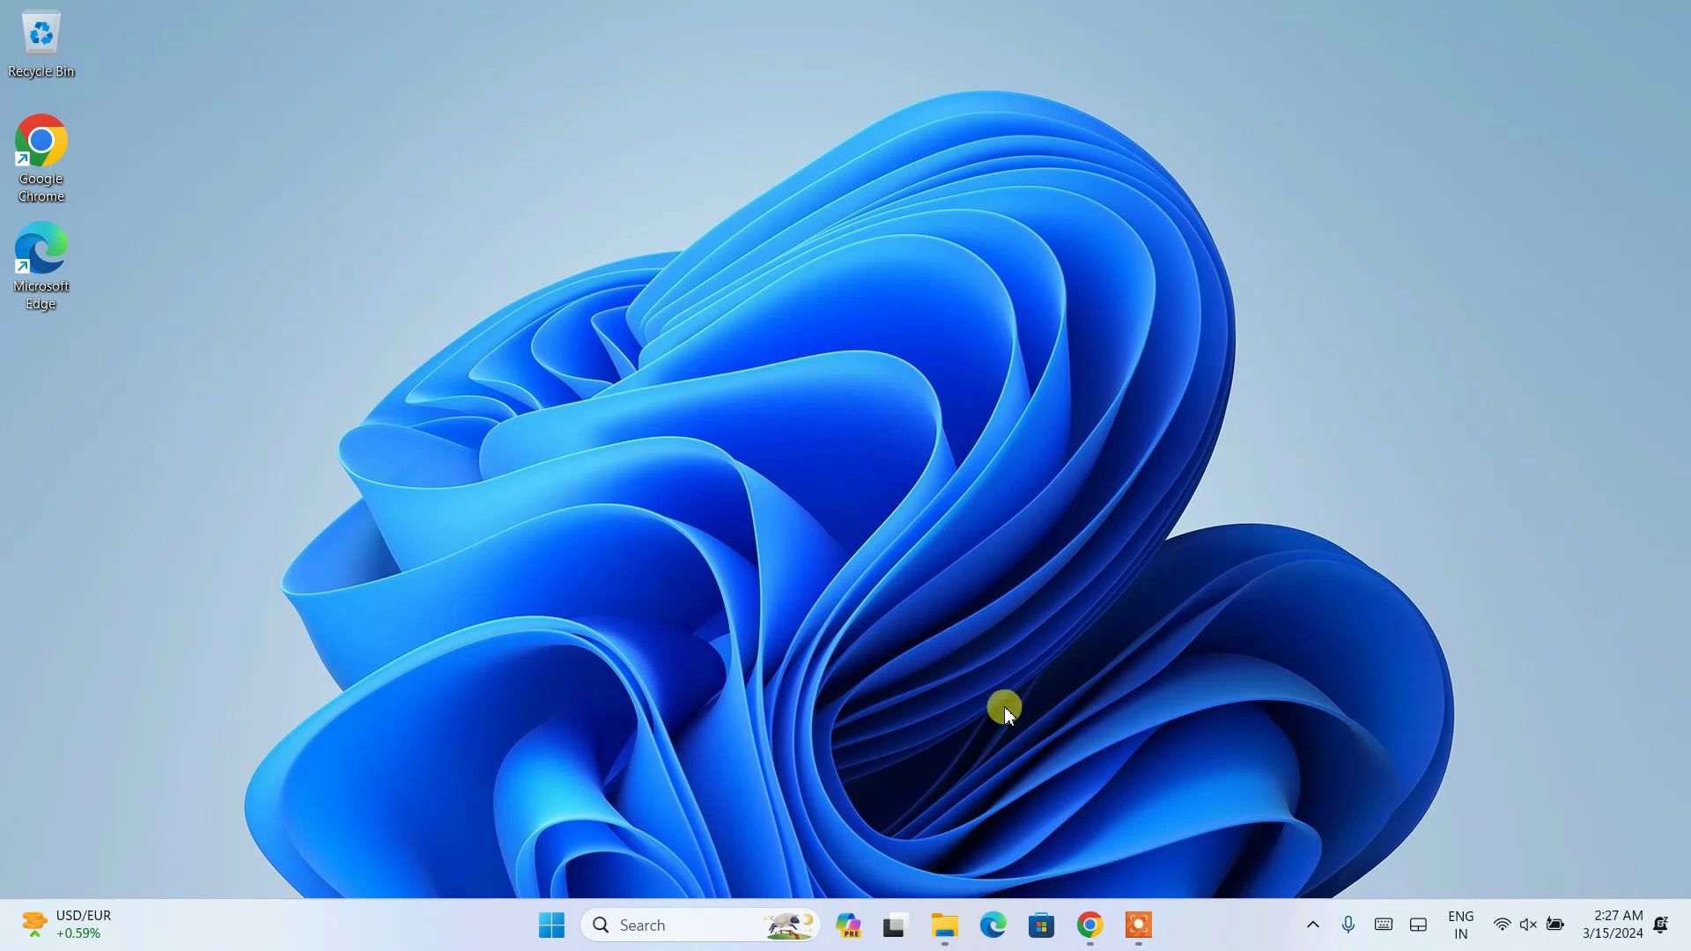
- Browse File Explorer to C:\Users\ the user's profile folder and delete the .gradle folder
{"action": "left_click", "coordinate": [943, 927]}
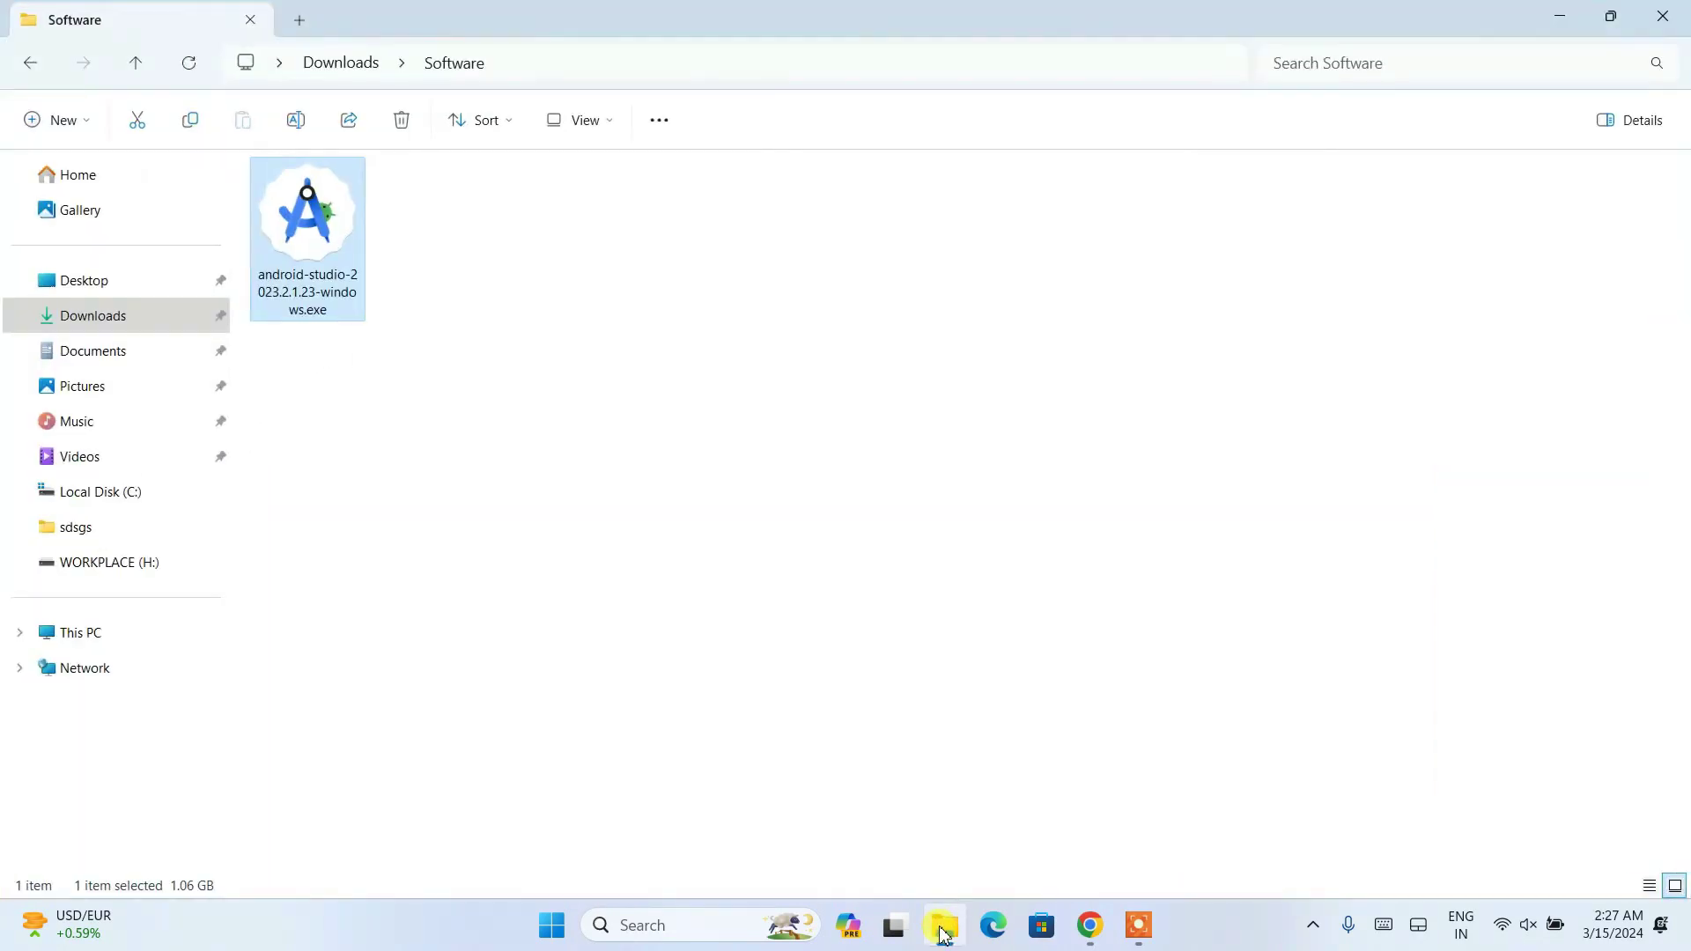
{"action": "left_click", "coordinate": [124, 498]}
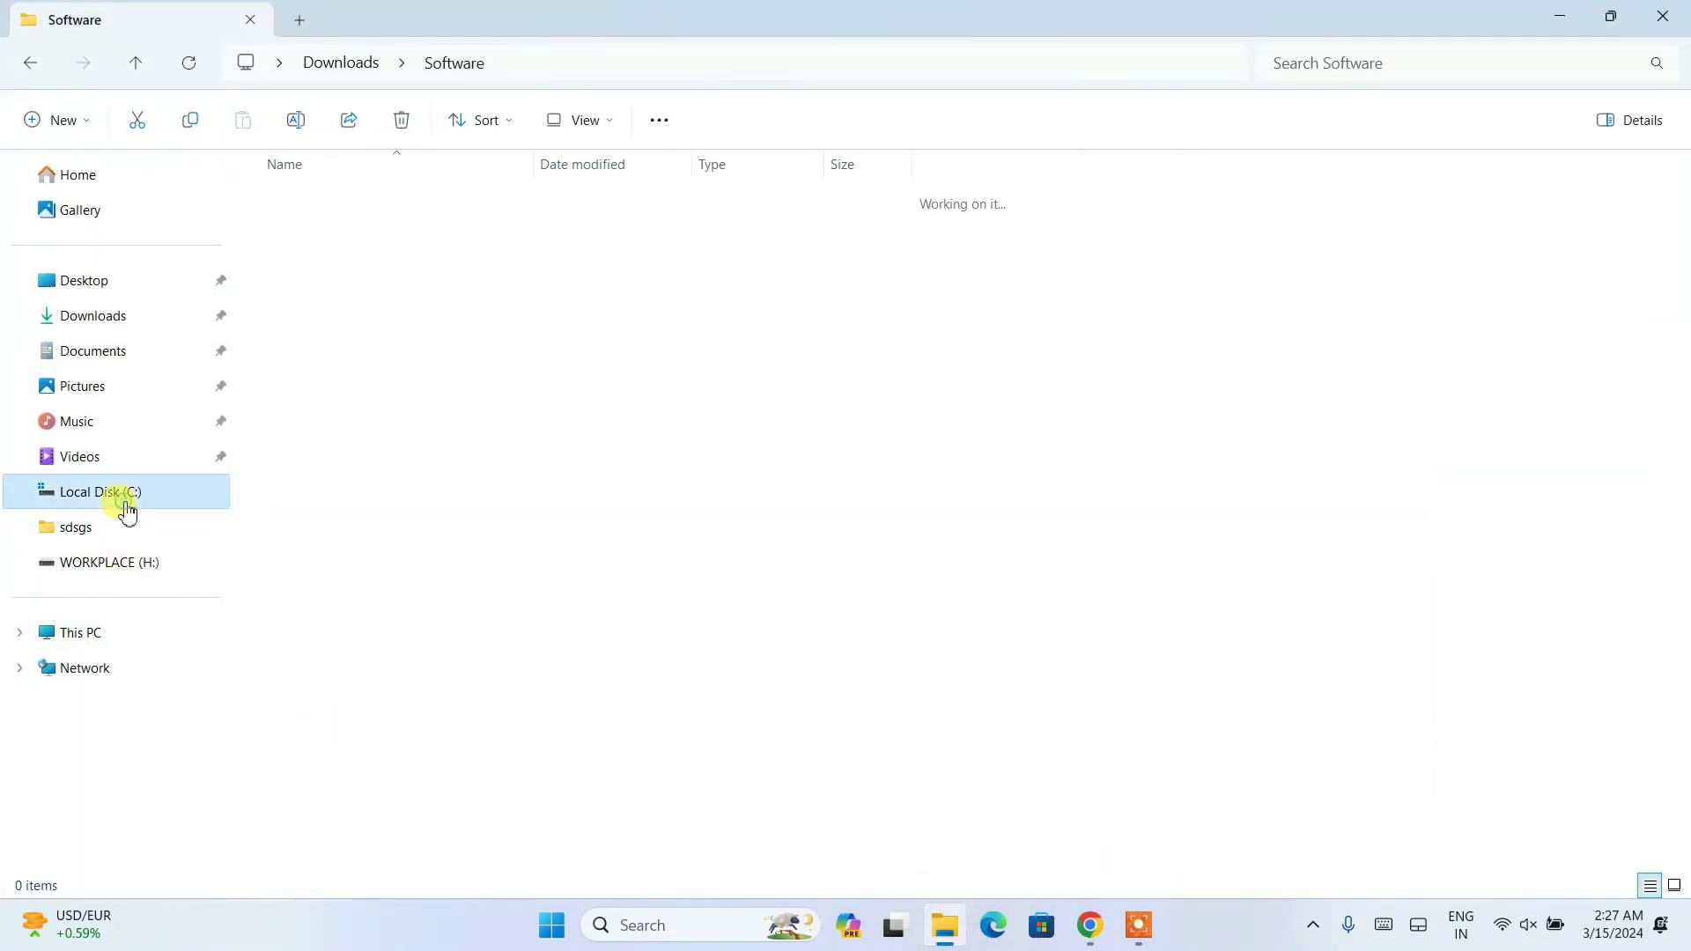
{"action": "left_click", "coordinate": [333, 387]}
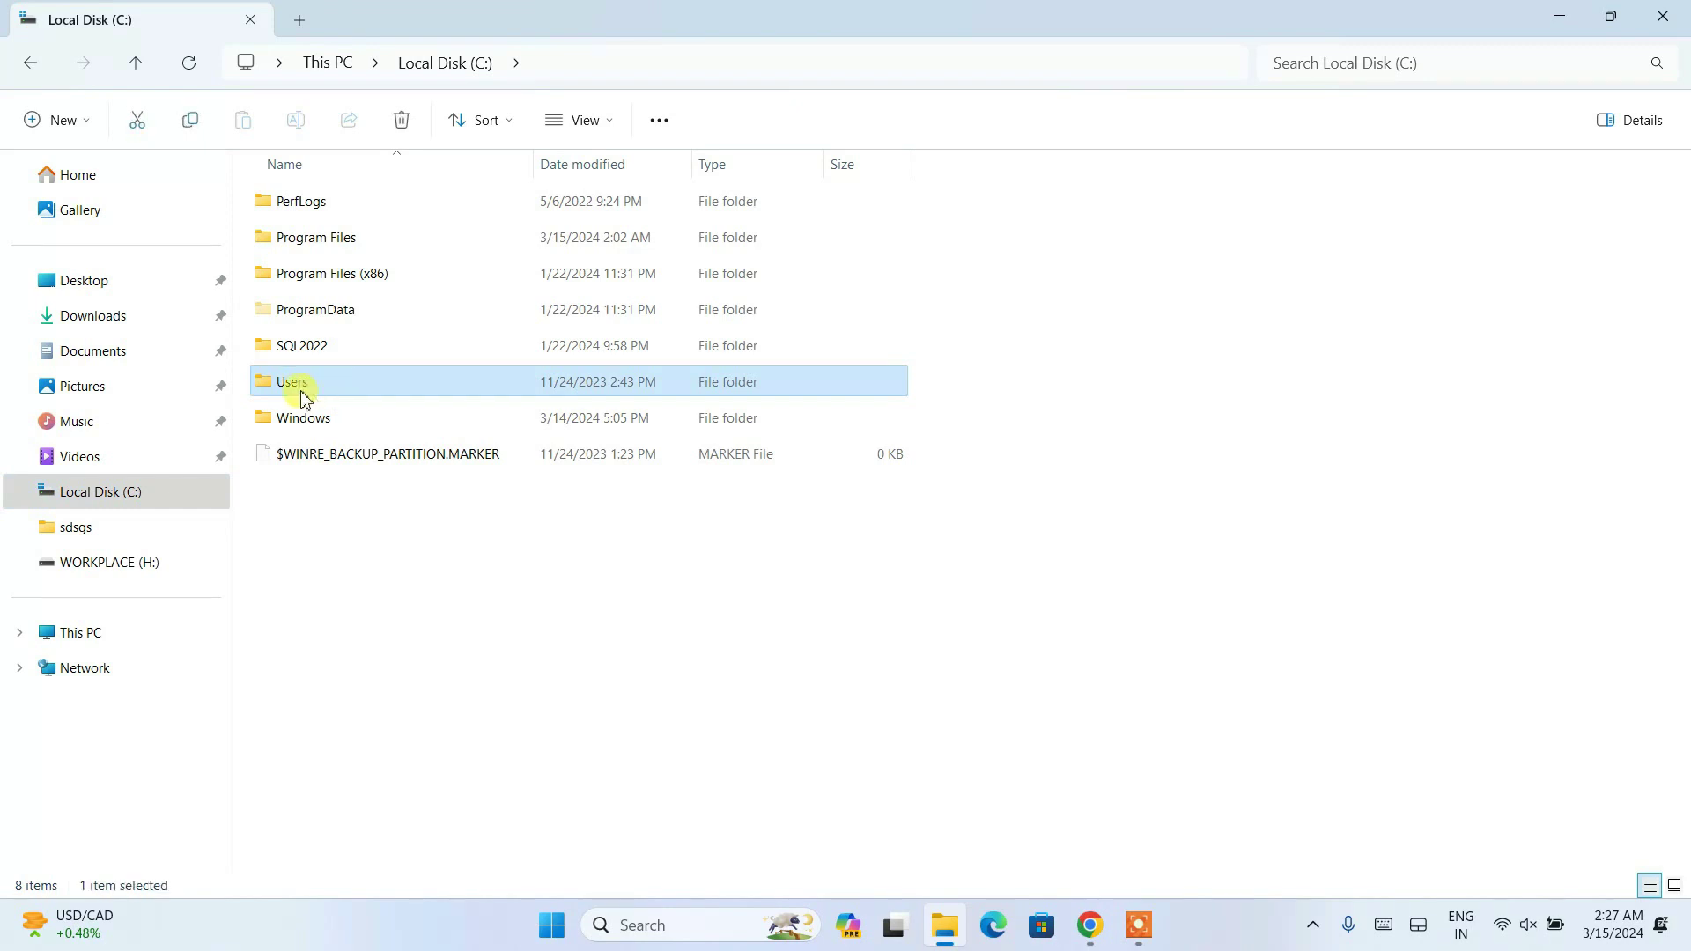
{"action": "double_click", "coordinate": [337, 390]}
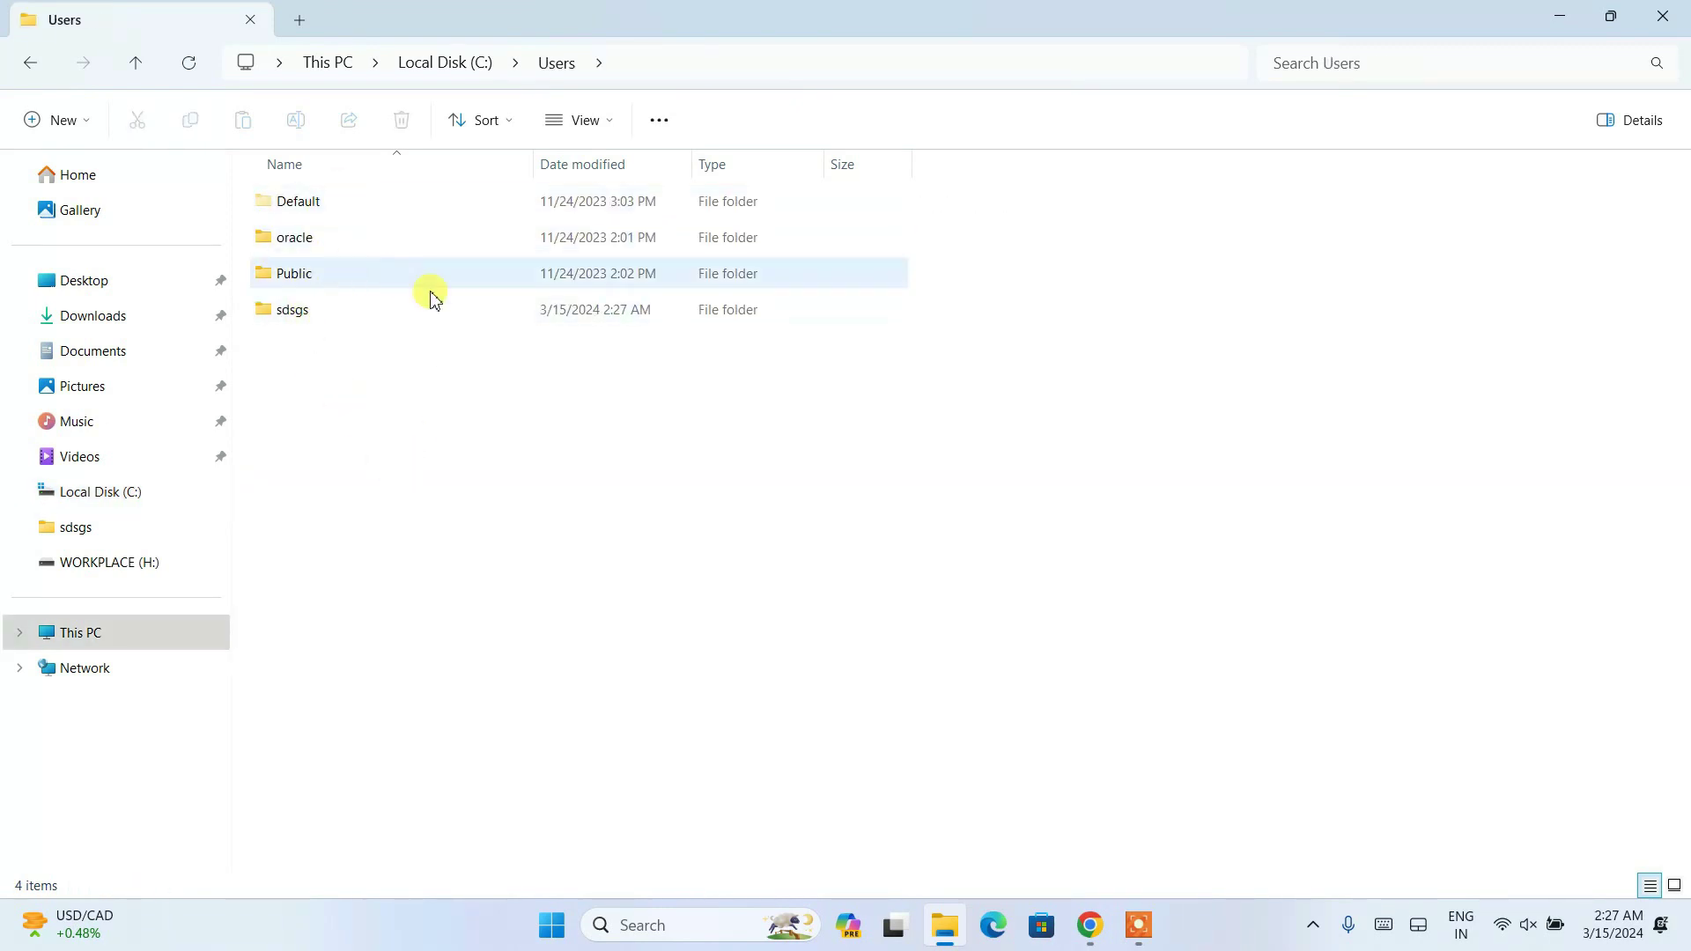
{"action": "left_click", "coordinate": [324, 319]}
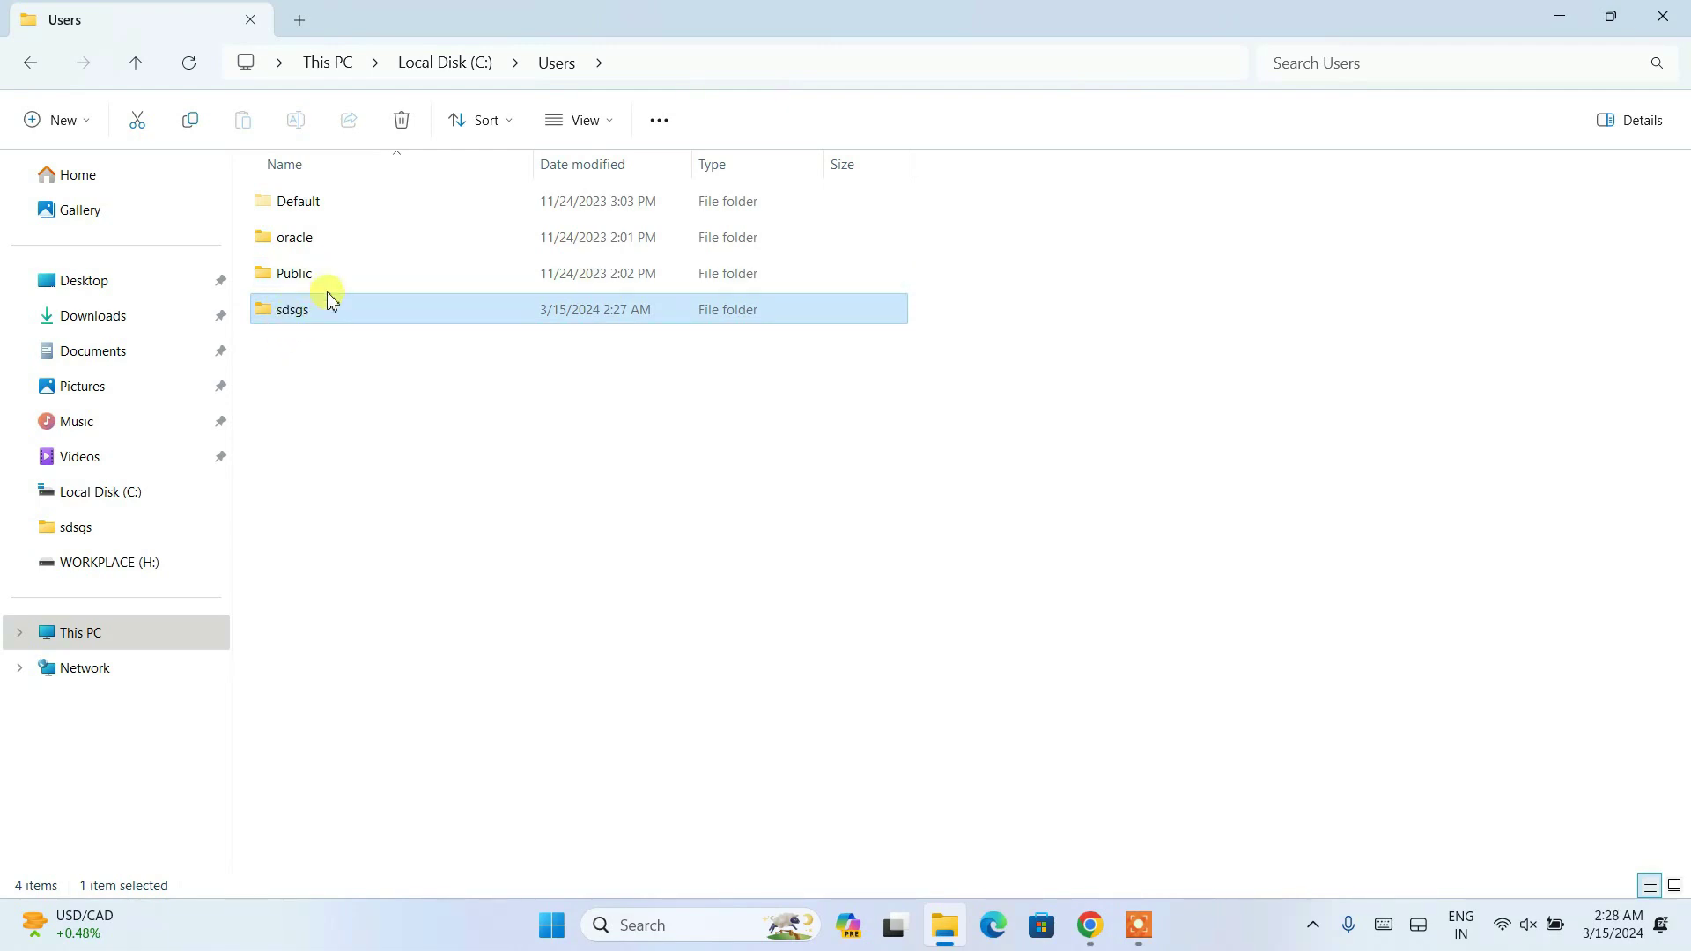
{"action": "double_click", "coordinate": [331, 318]}
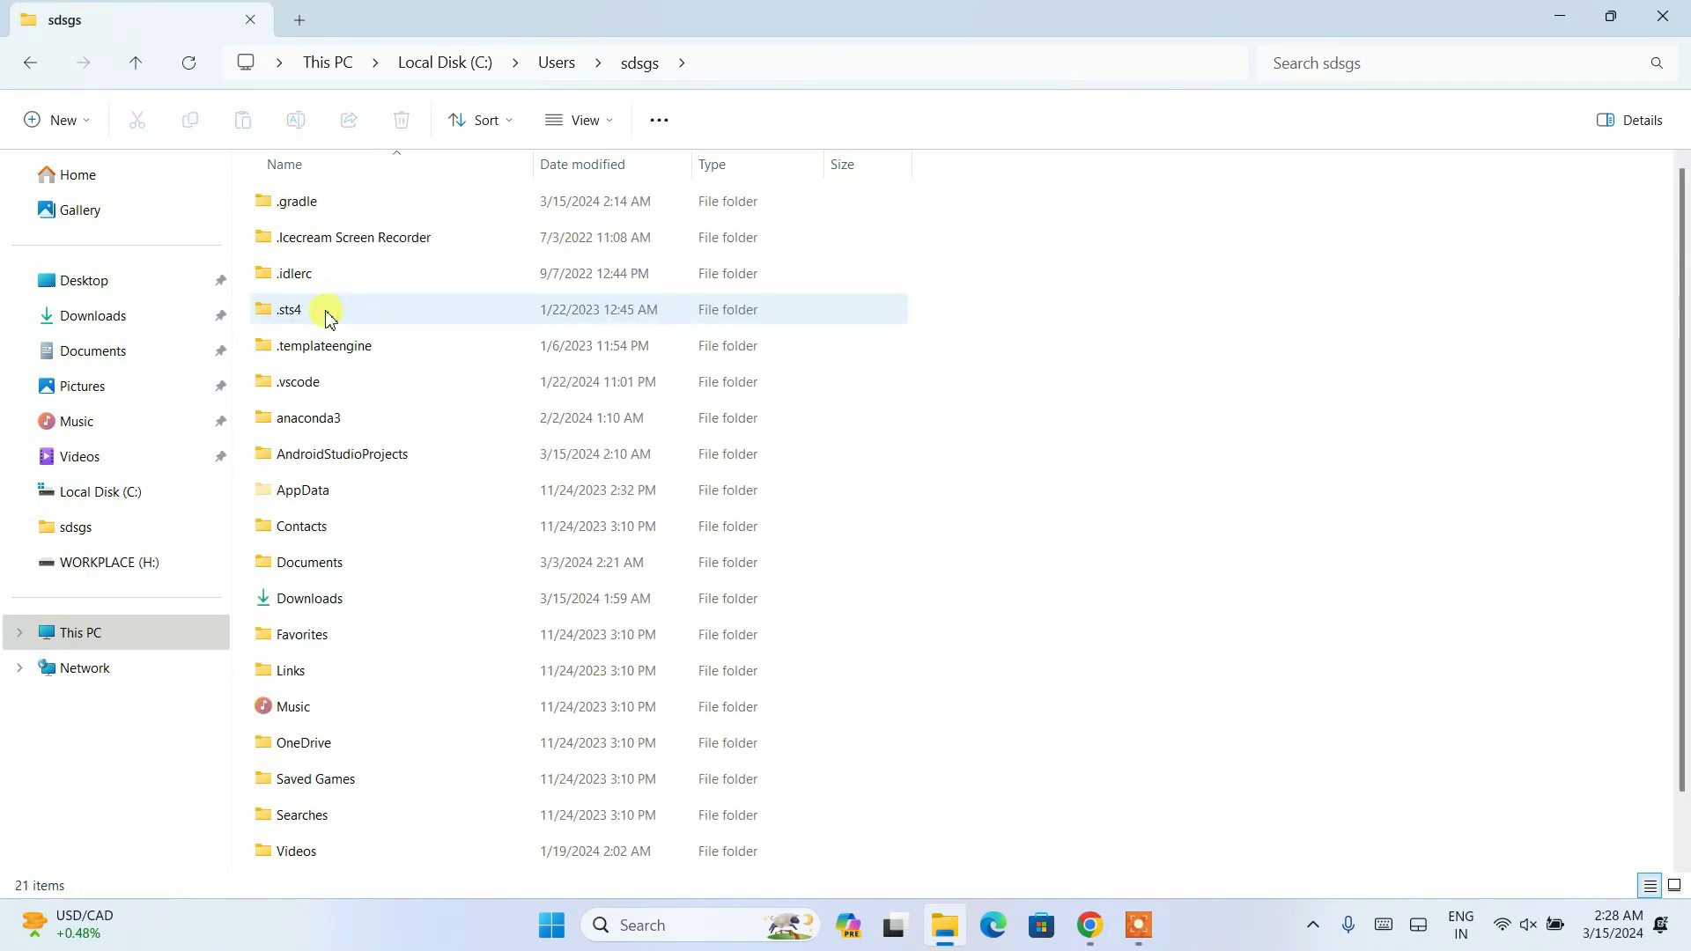
{"action": "left_click", "coordinate": [319, 203]}
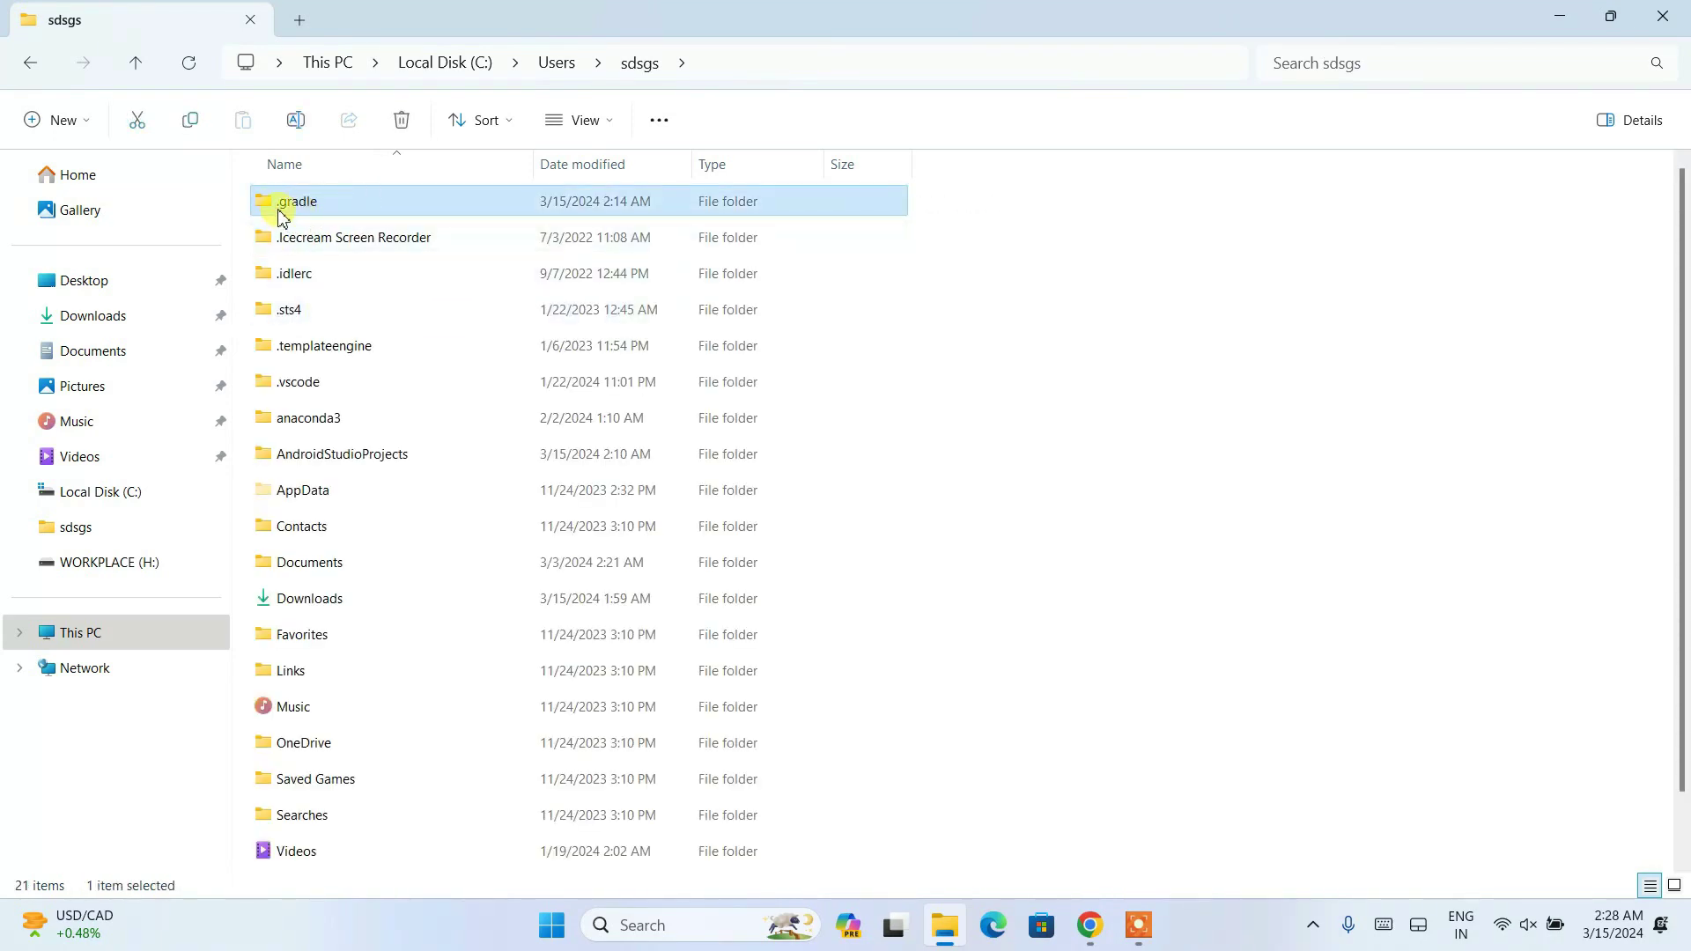
{"action": "left_click", "coordinate": [401, 121]}
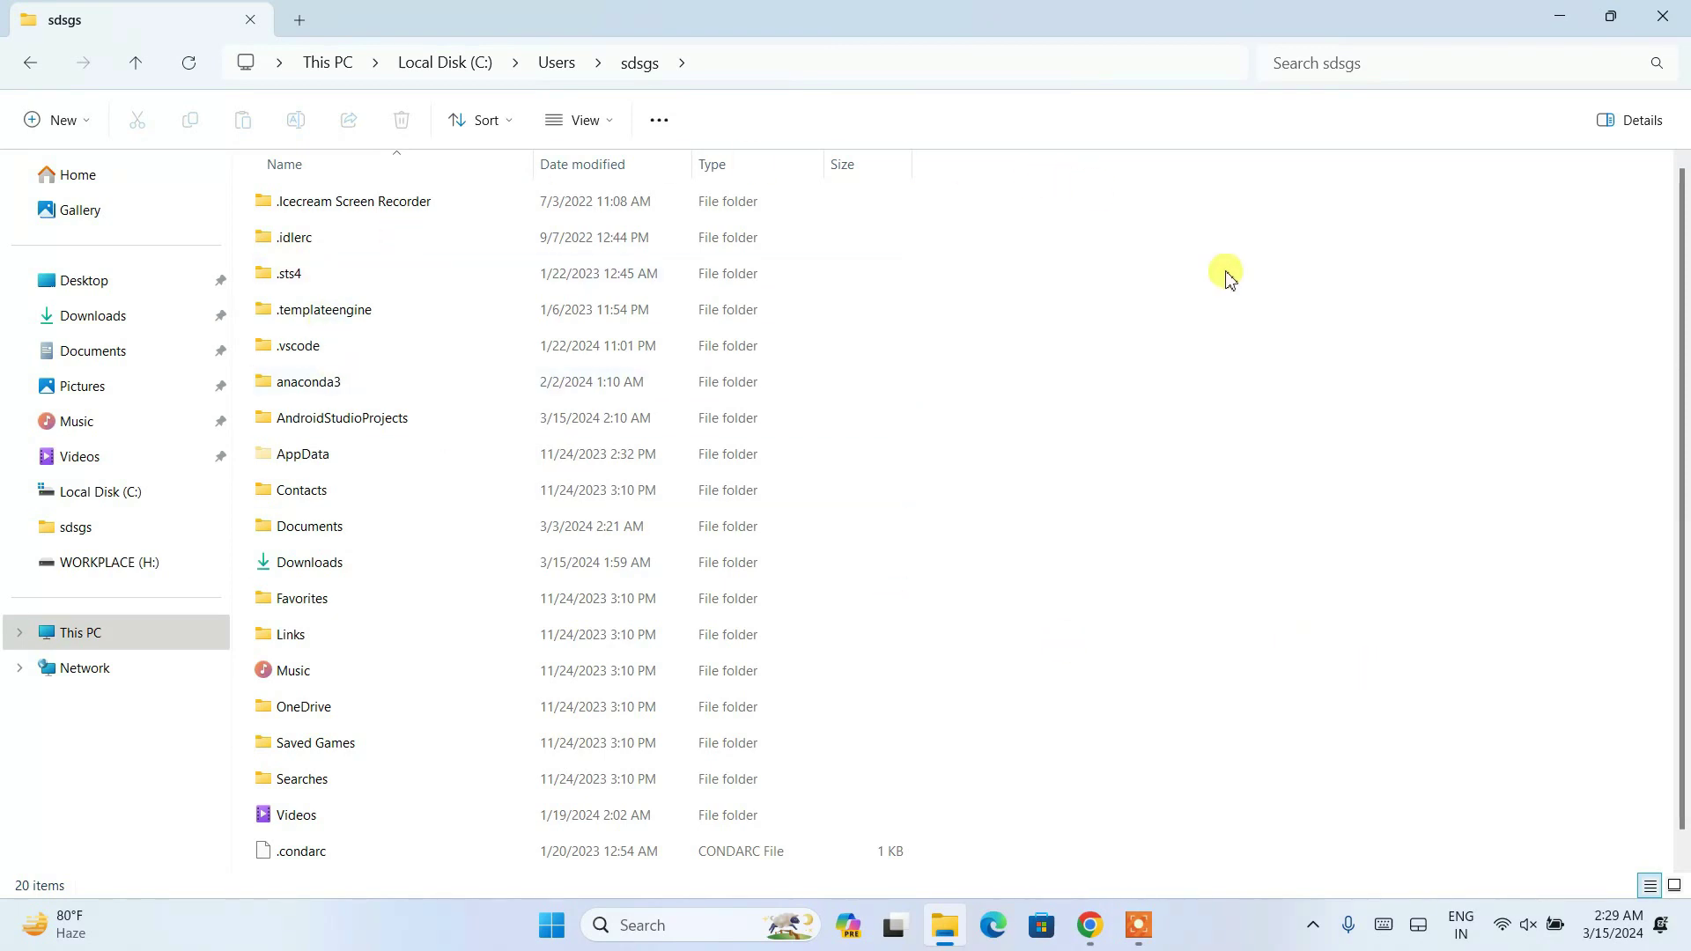
- Check AndroidStudioProjects' contents, then delete that folder from the profile folder
{"action": "left_click", "coordinate": [349, 420]}
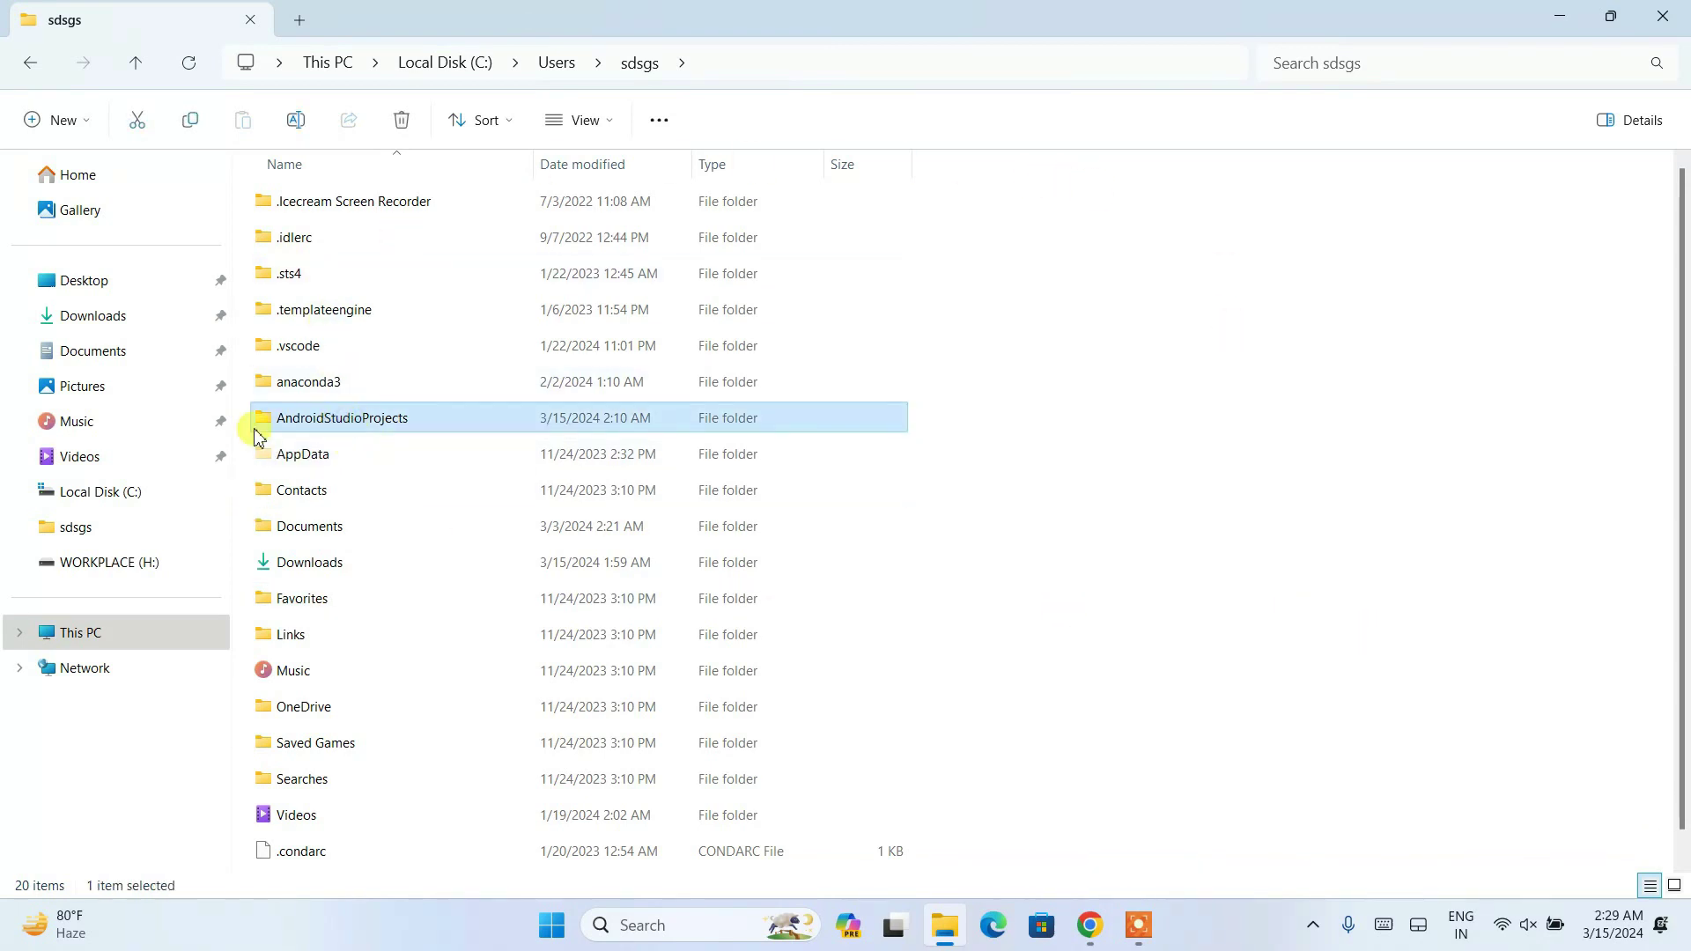
{"action": "double_click", "coordinate": [406, 420]}
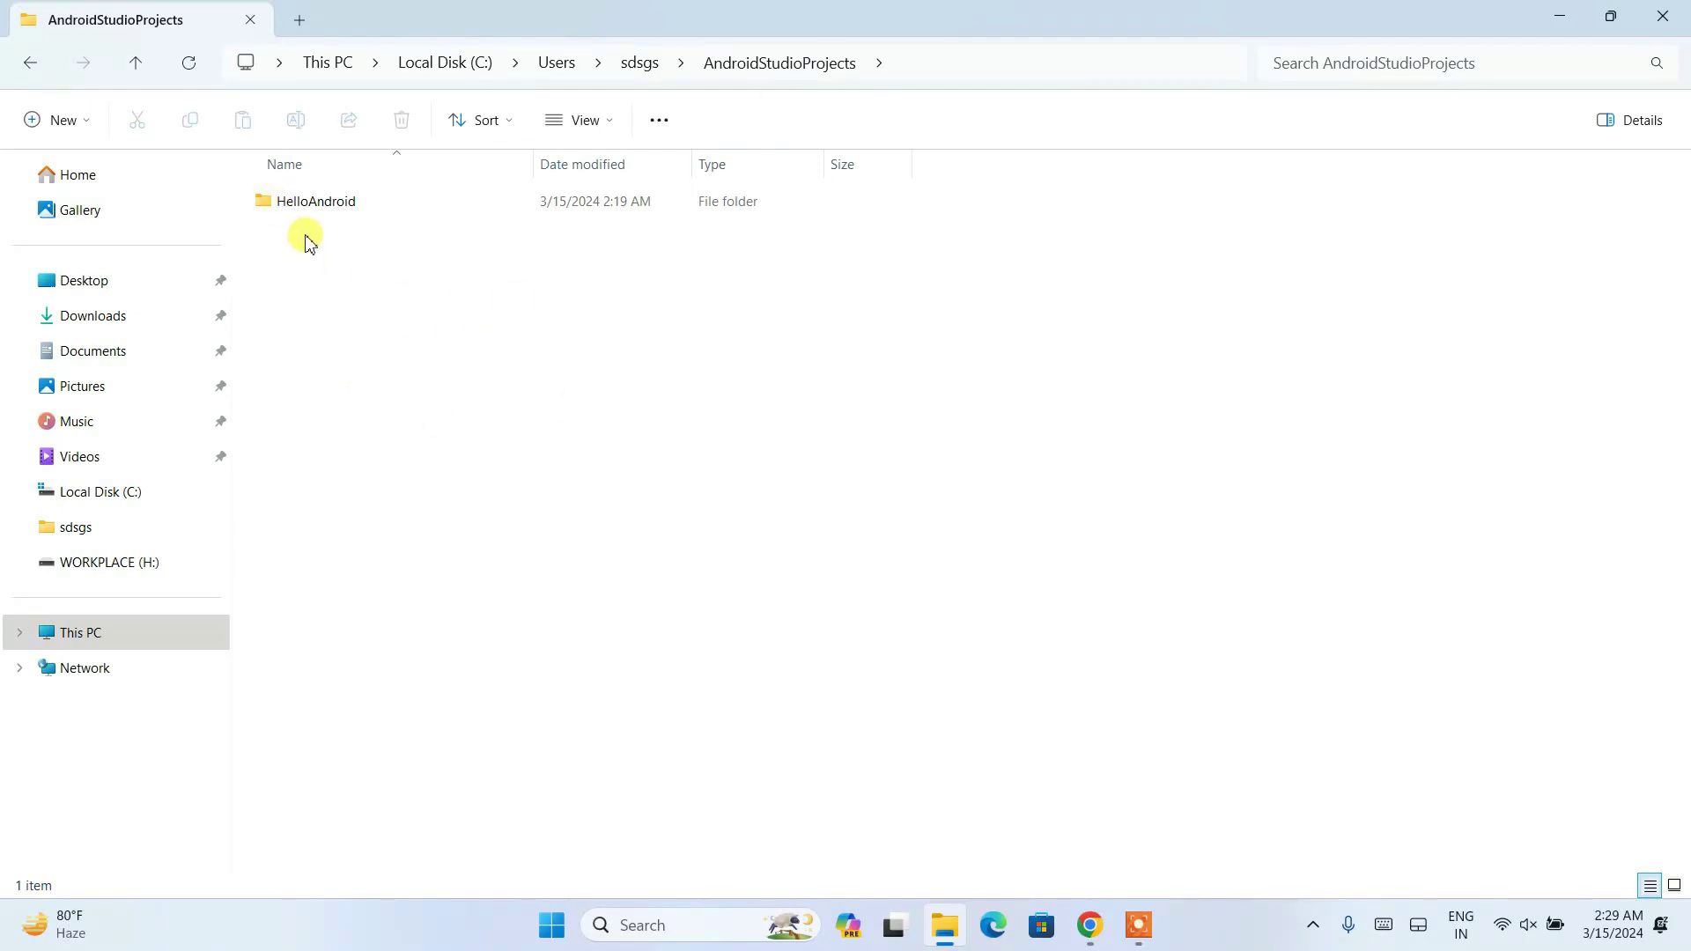
{"action": "left_click", "coordinate": [35, 70]}
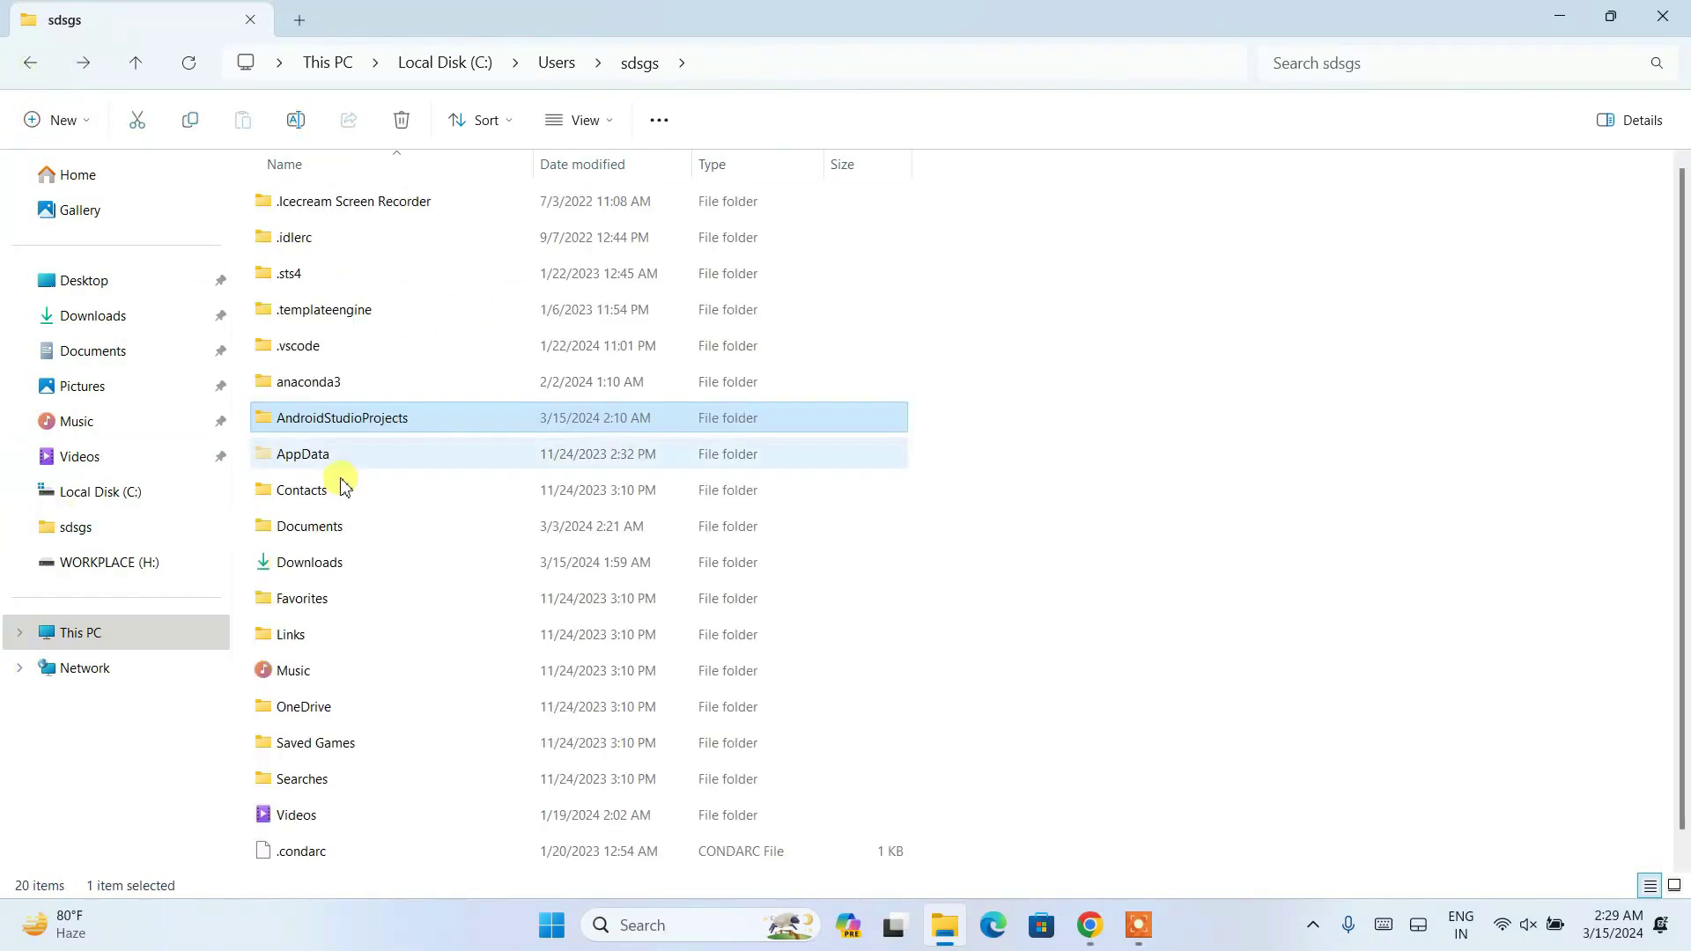
{"action": "right_click", "coordinate": [414, 427]}
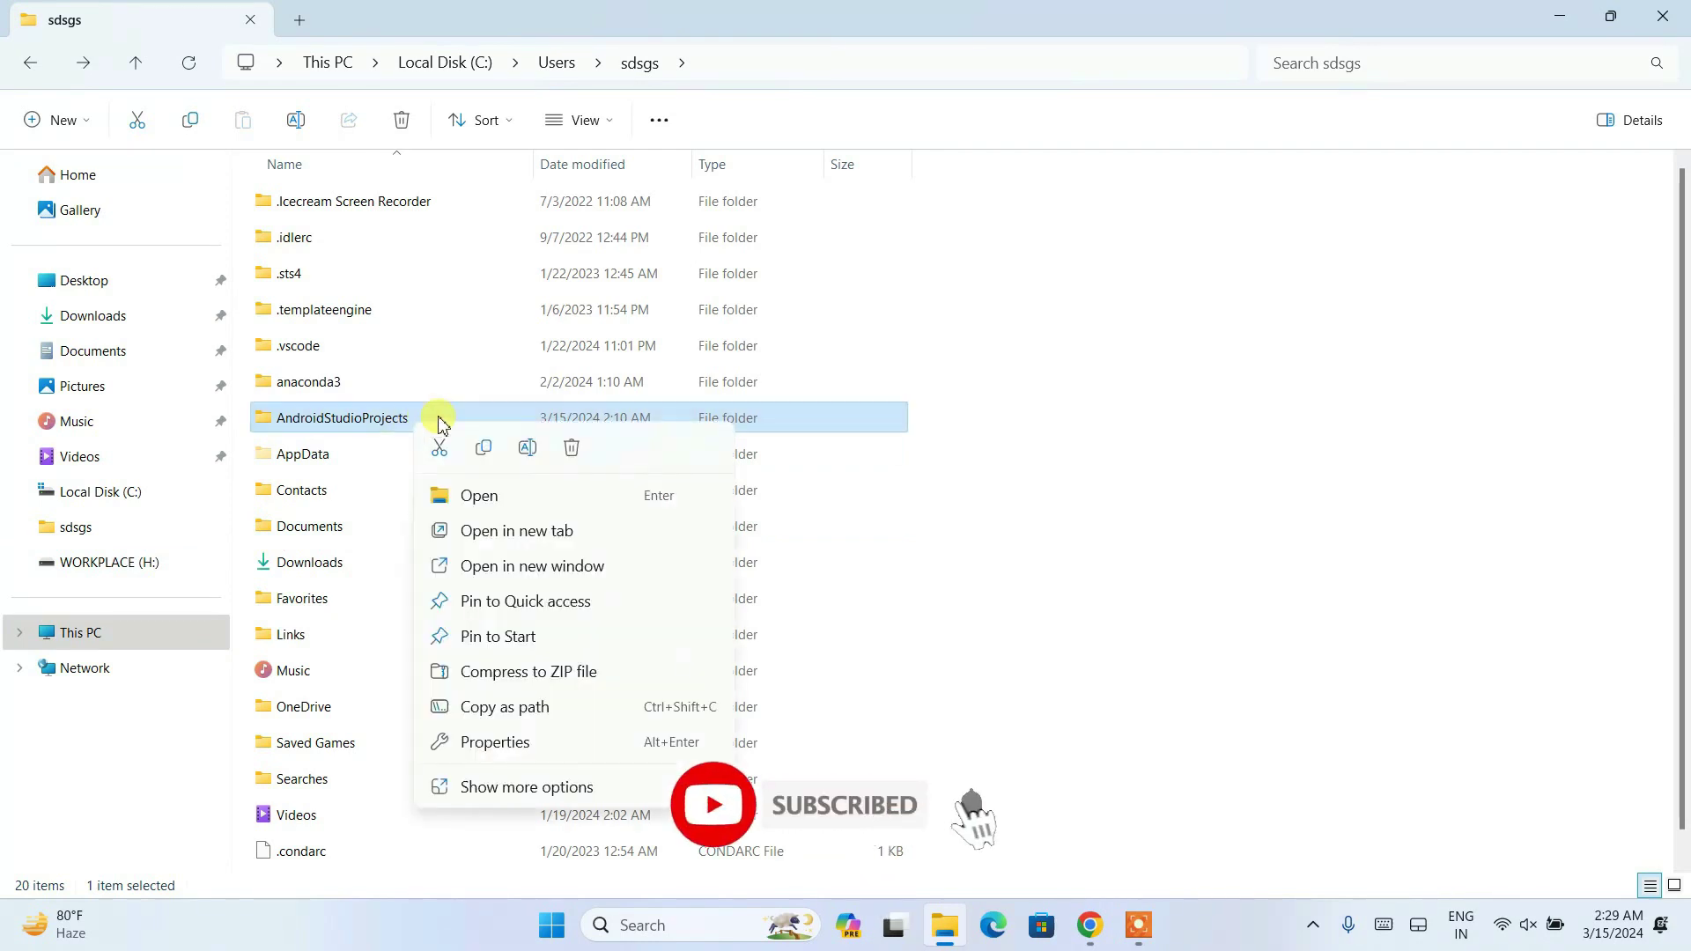
{"action": "left_click", "coordinate": [573, 448]}
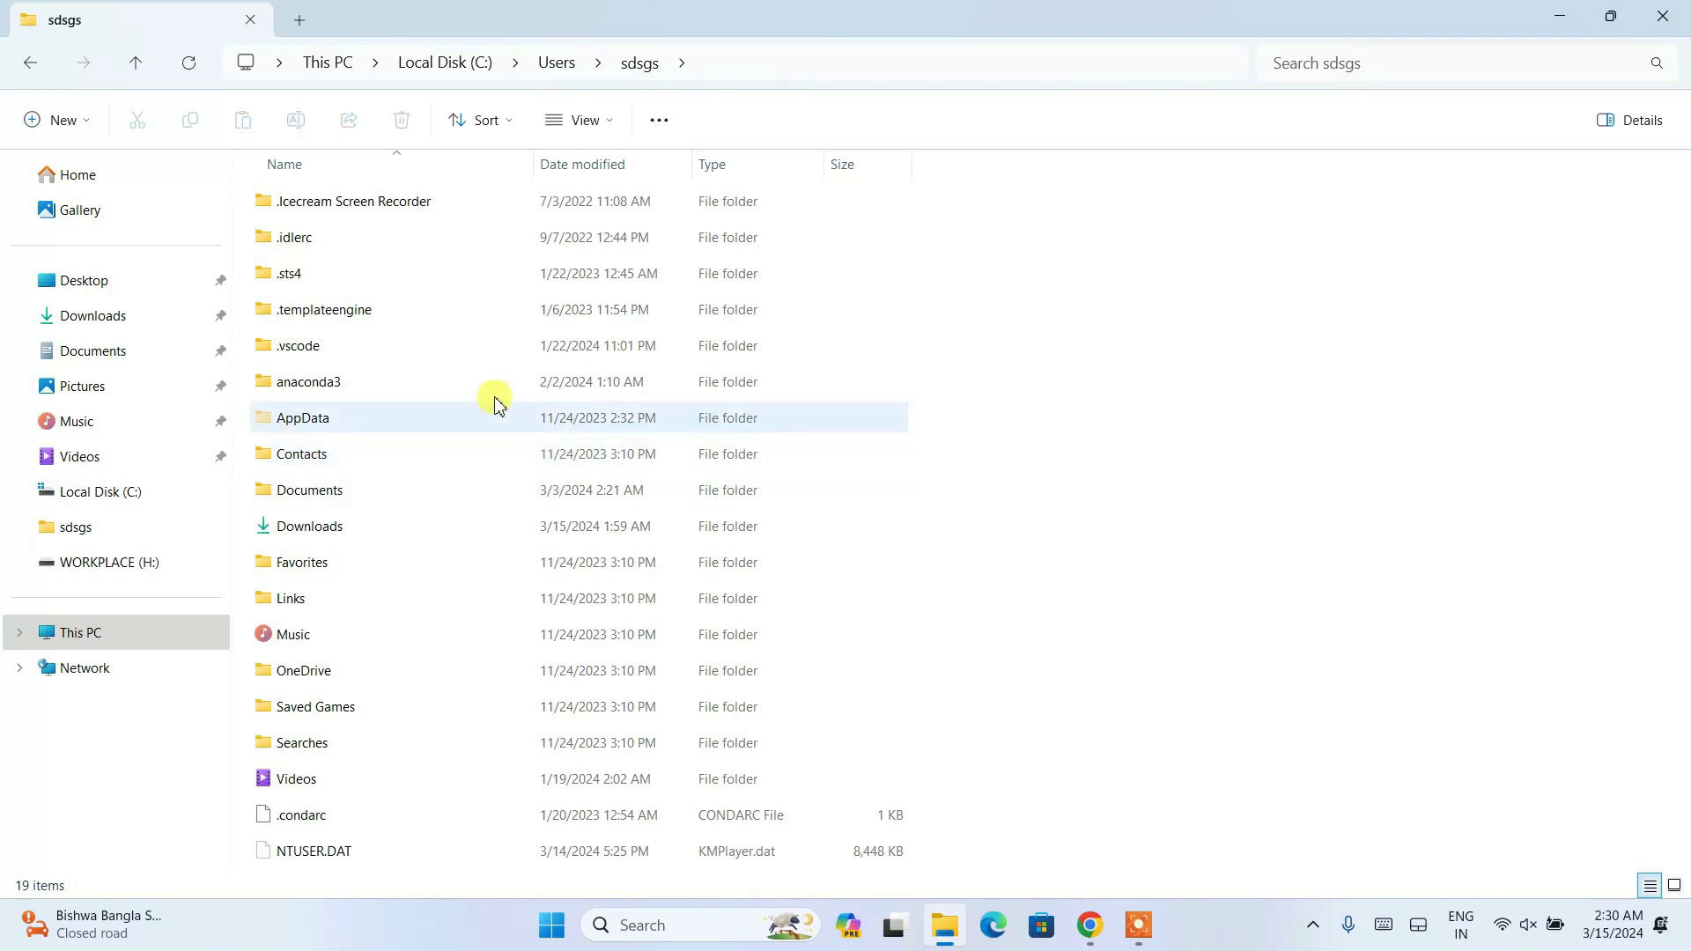
- Turn on Hidden items under View > Show so AppData appears
{"action": "left_click", "coordinate": [579, 120]}
{"action": "mouse_move", "coordinate": [616, 531]}
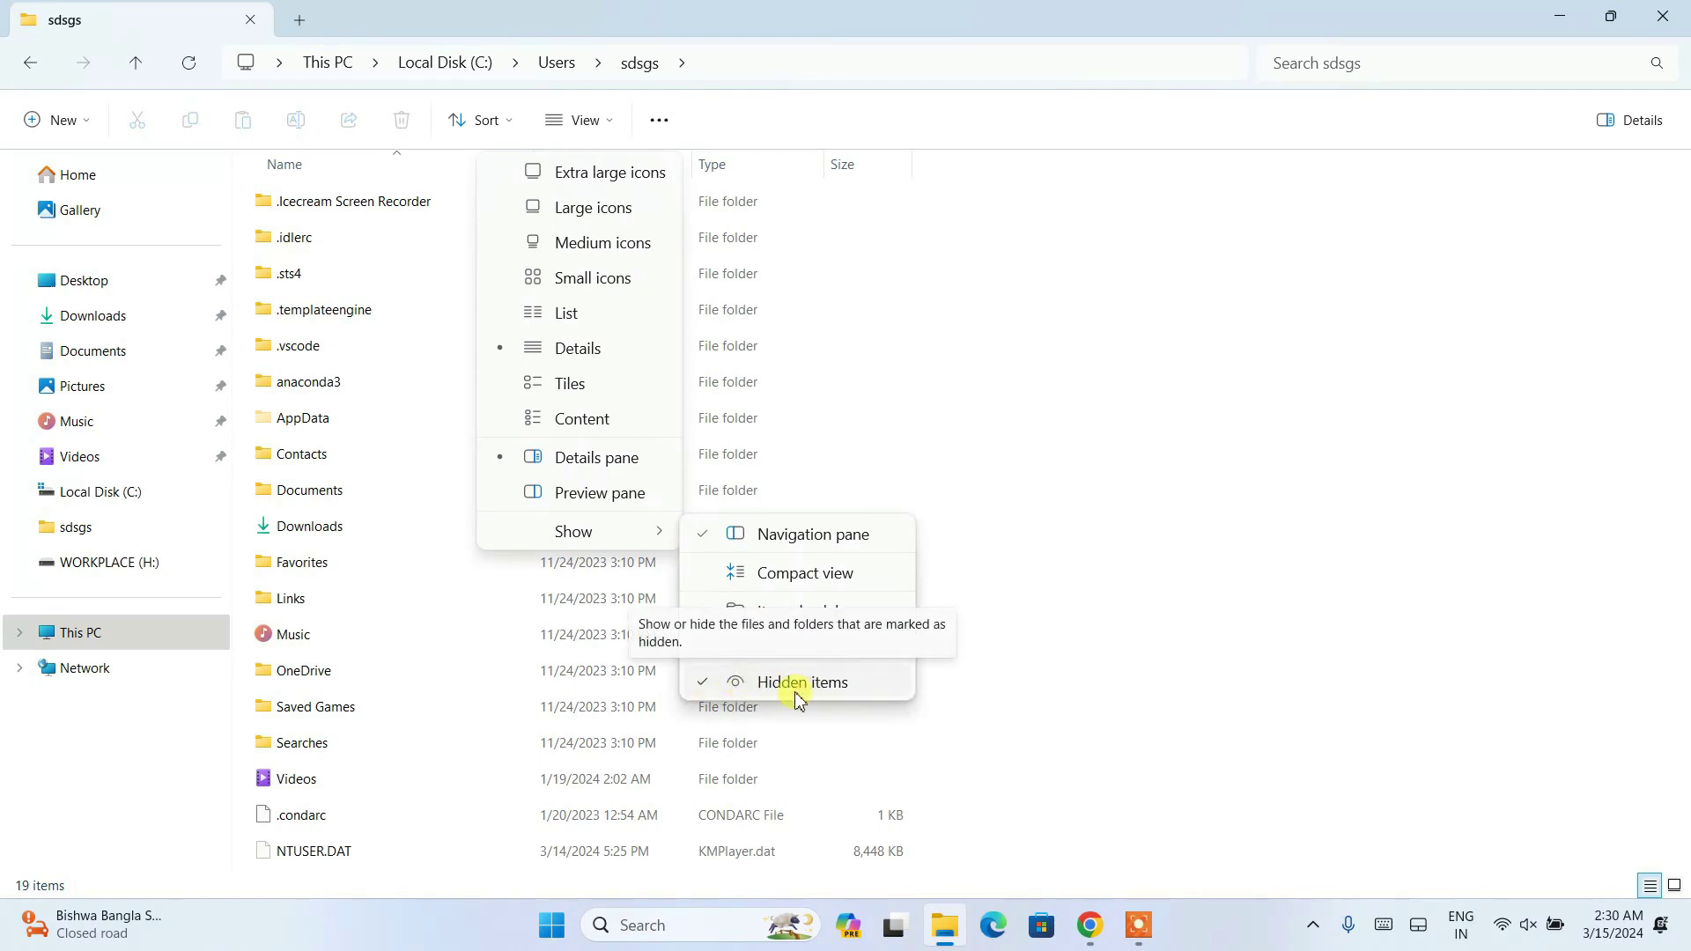
{"action": "left_click", "coordinate": [1070, 462]}
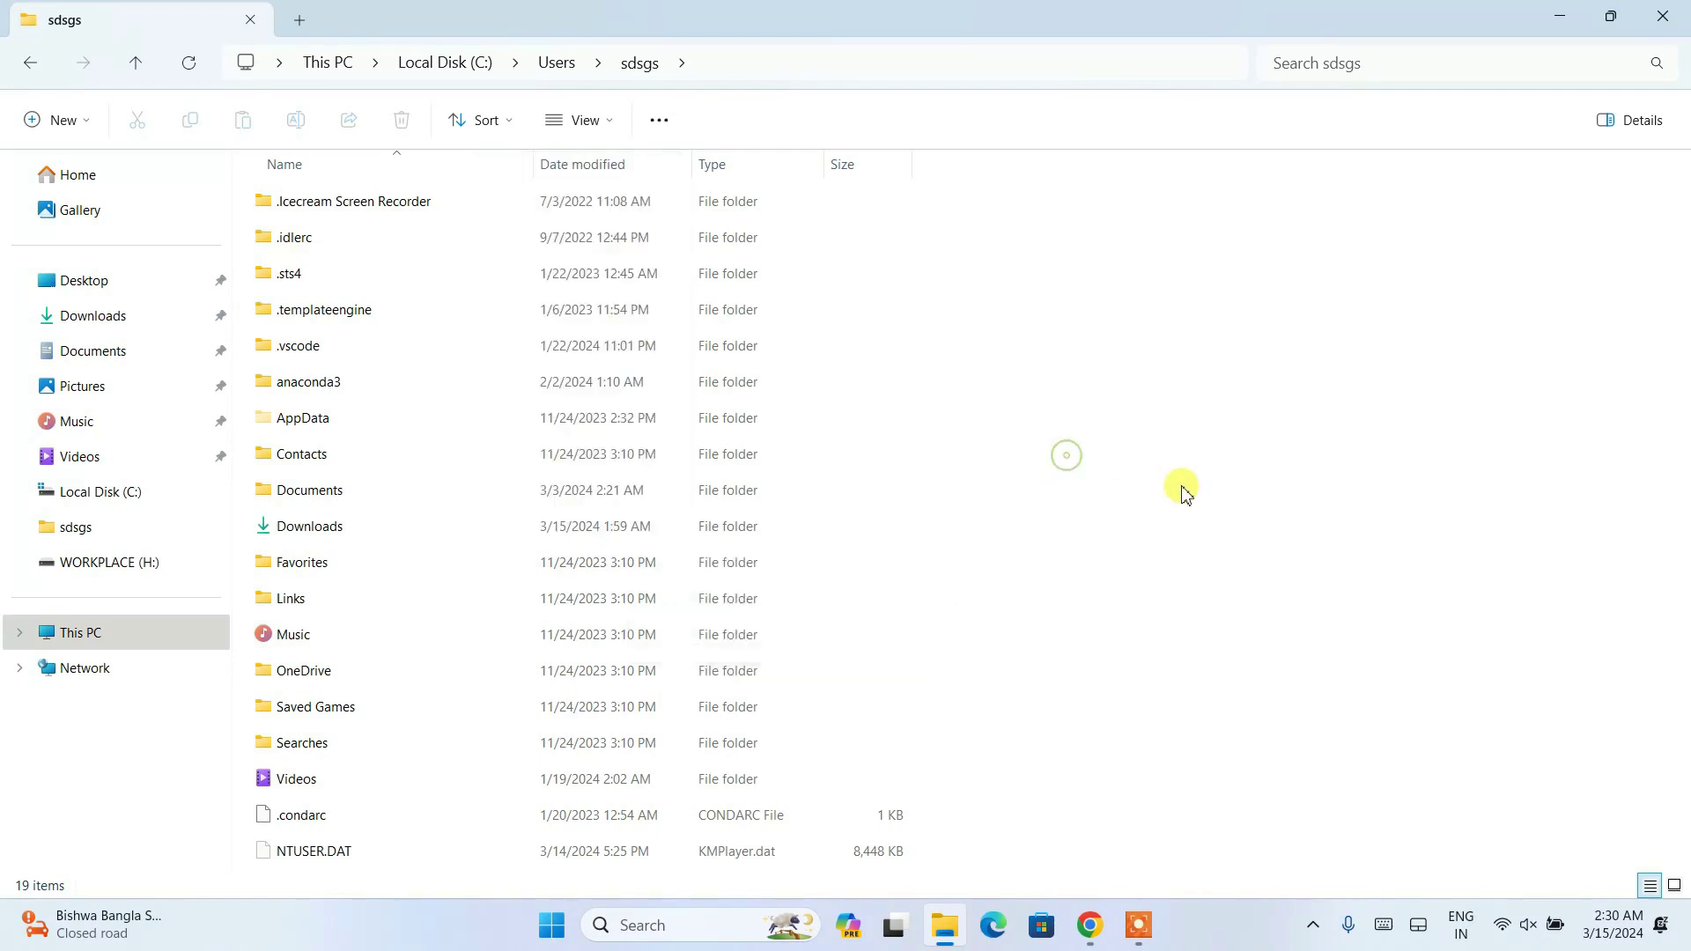
- Go into AppData\Local and delete the Android folder
{"action": "left_click", "coordinate": [317, 432]}
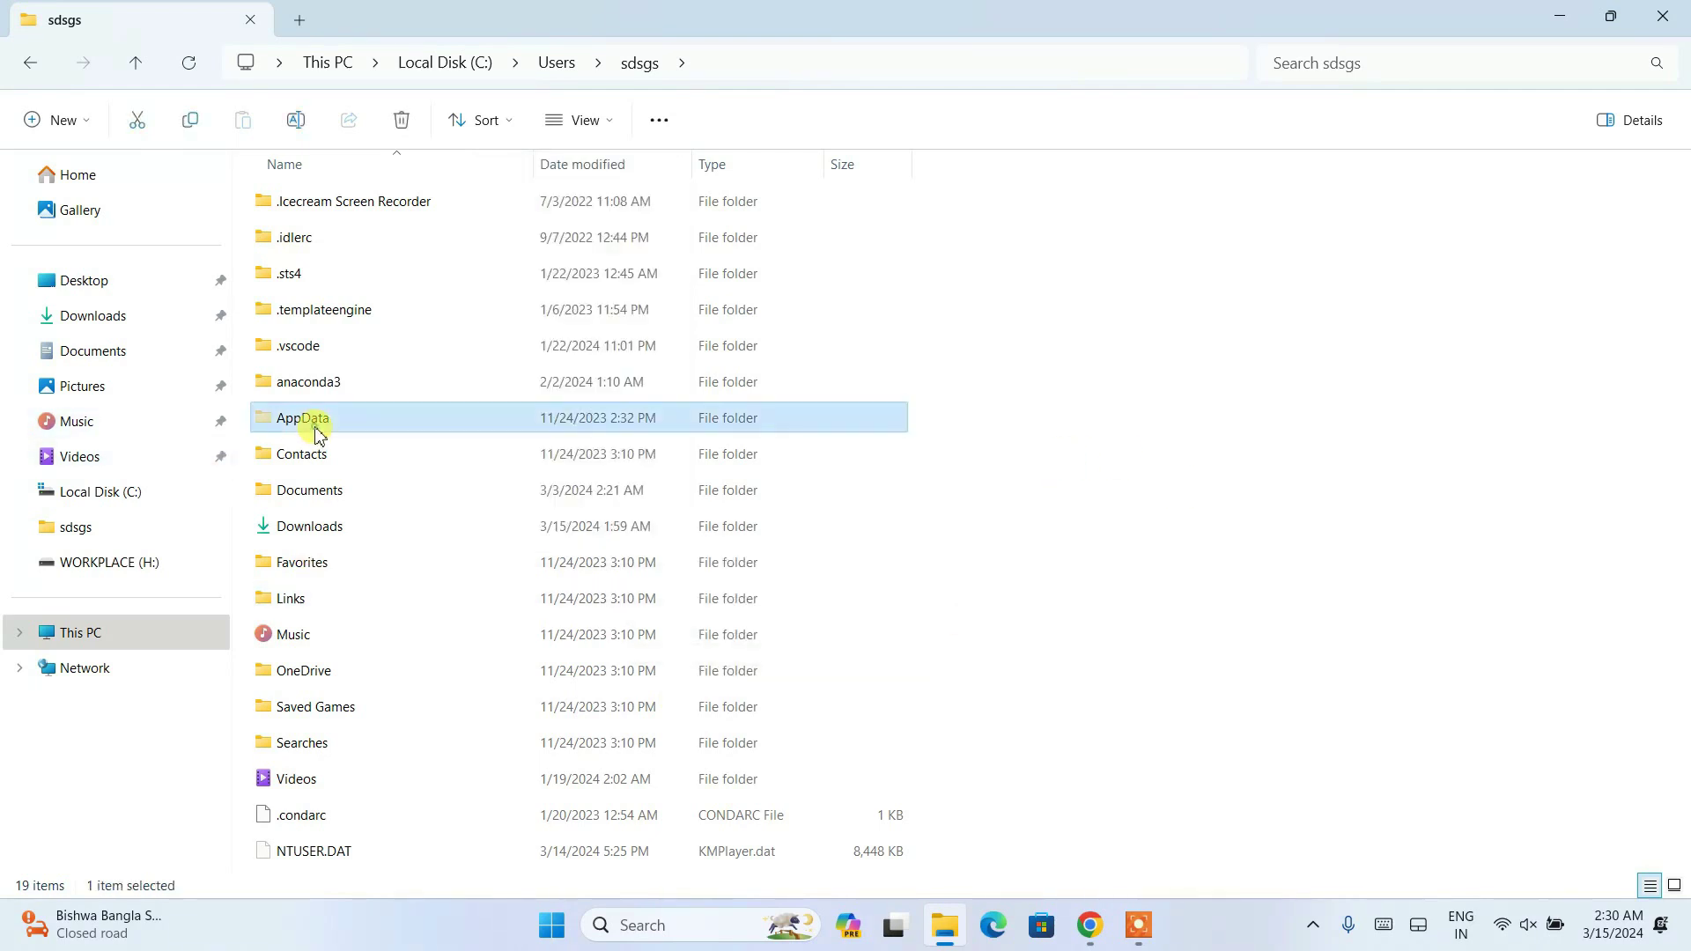
{"action": "double_click", "coordinate": [361, 422]}
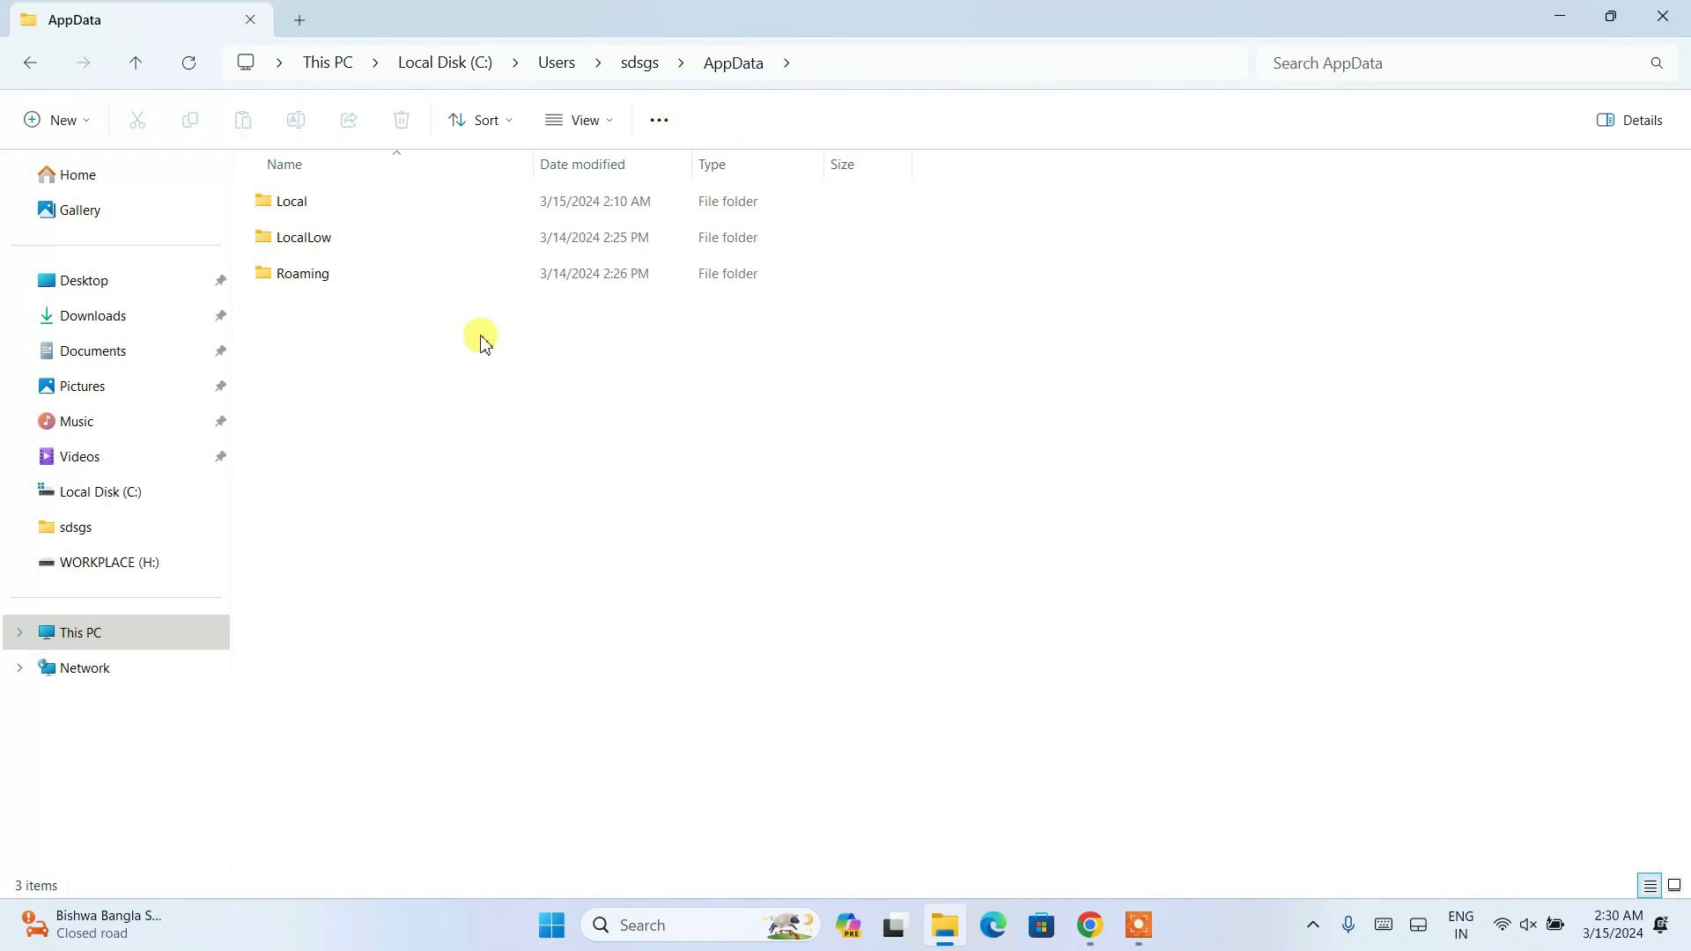
{"action": "double_click", "coordinate": [348, 217]}
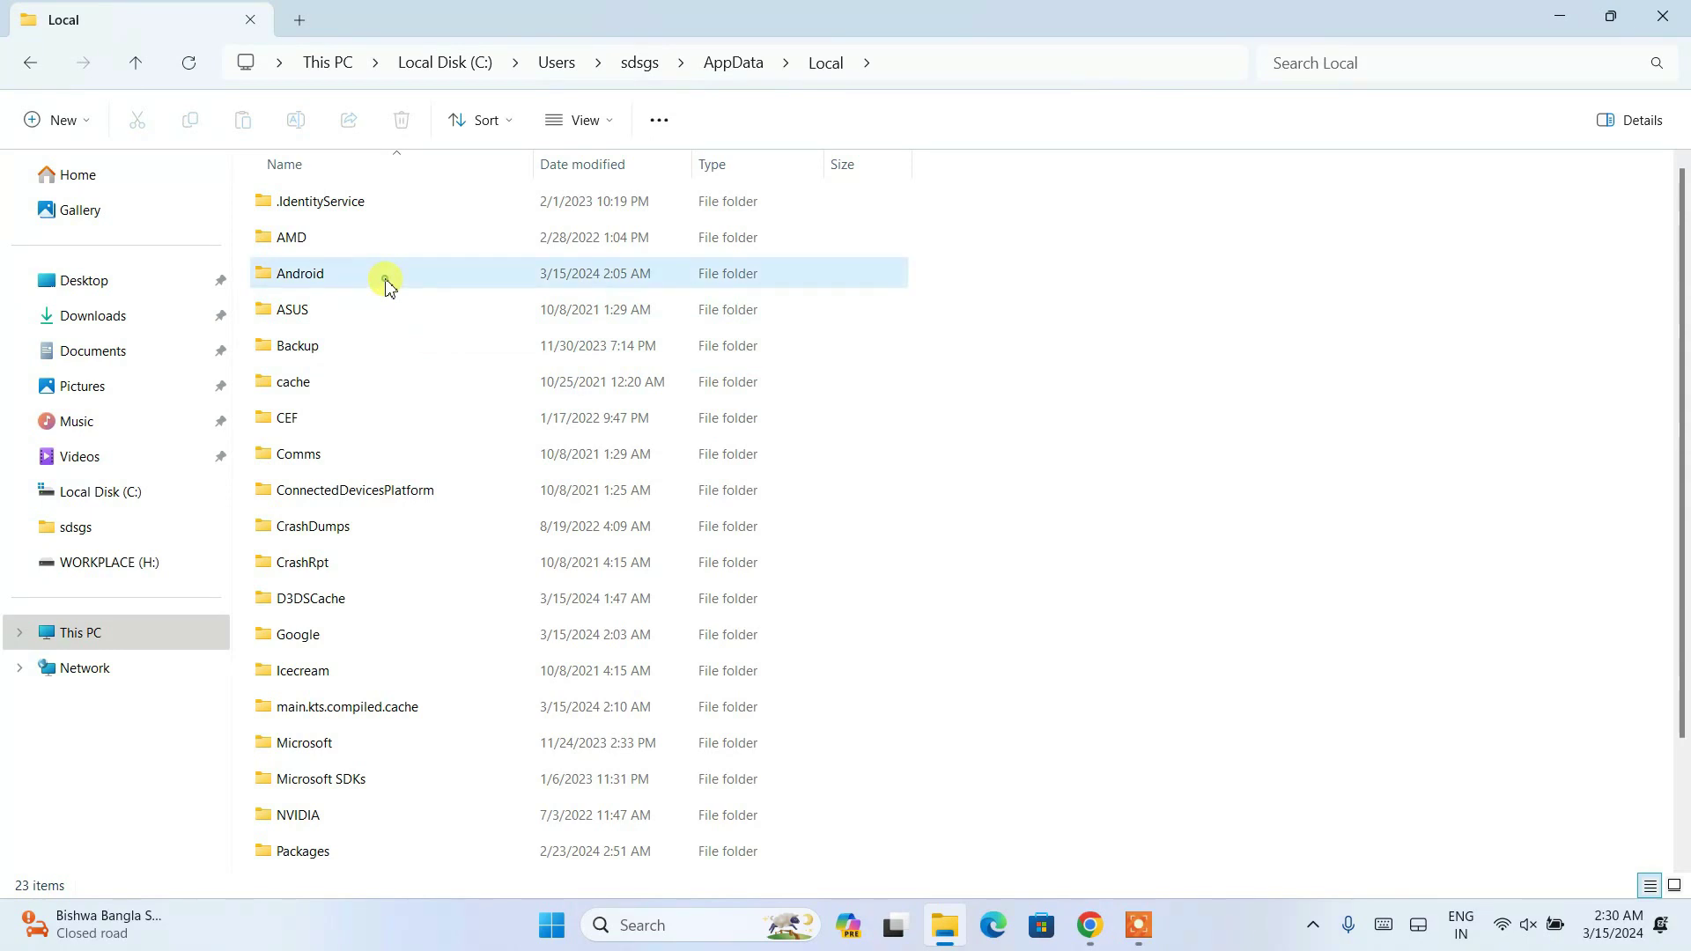
{"action": "left_click", "coordinate": [285, 282]}
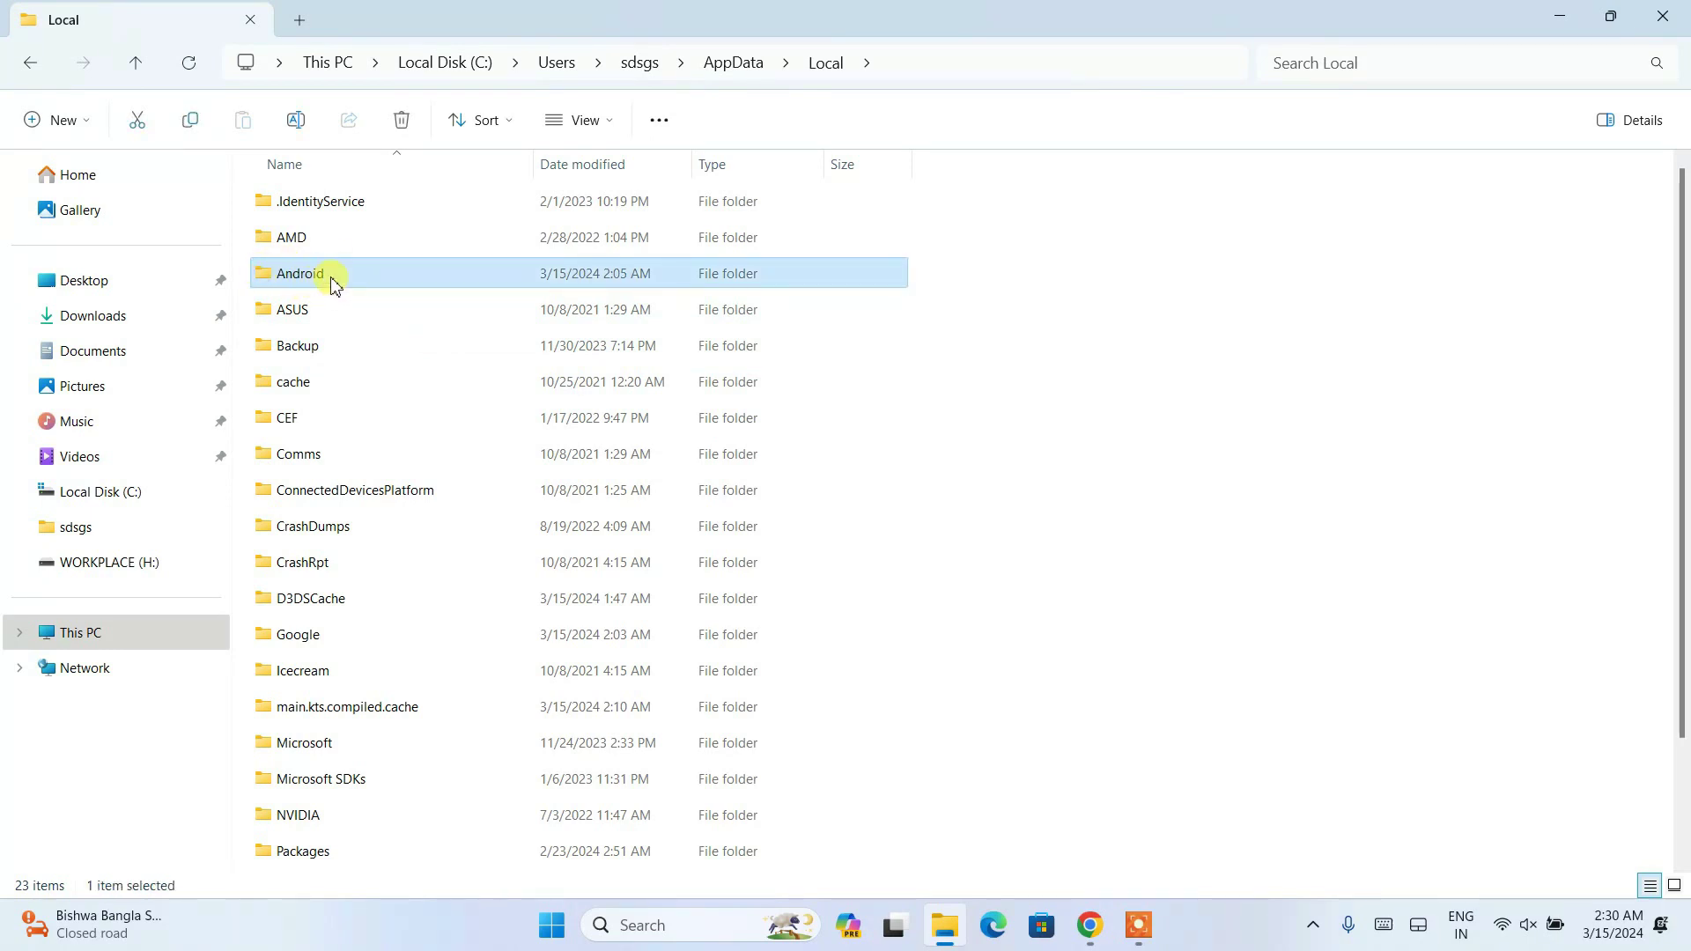
{"action": "left_click", "coordinate": [401, 123]}
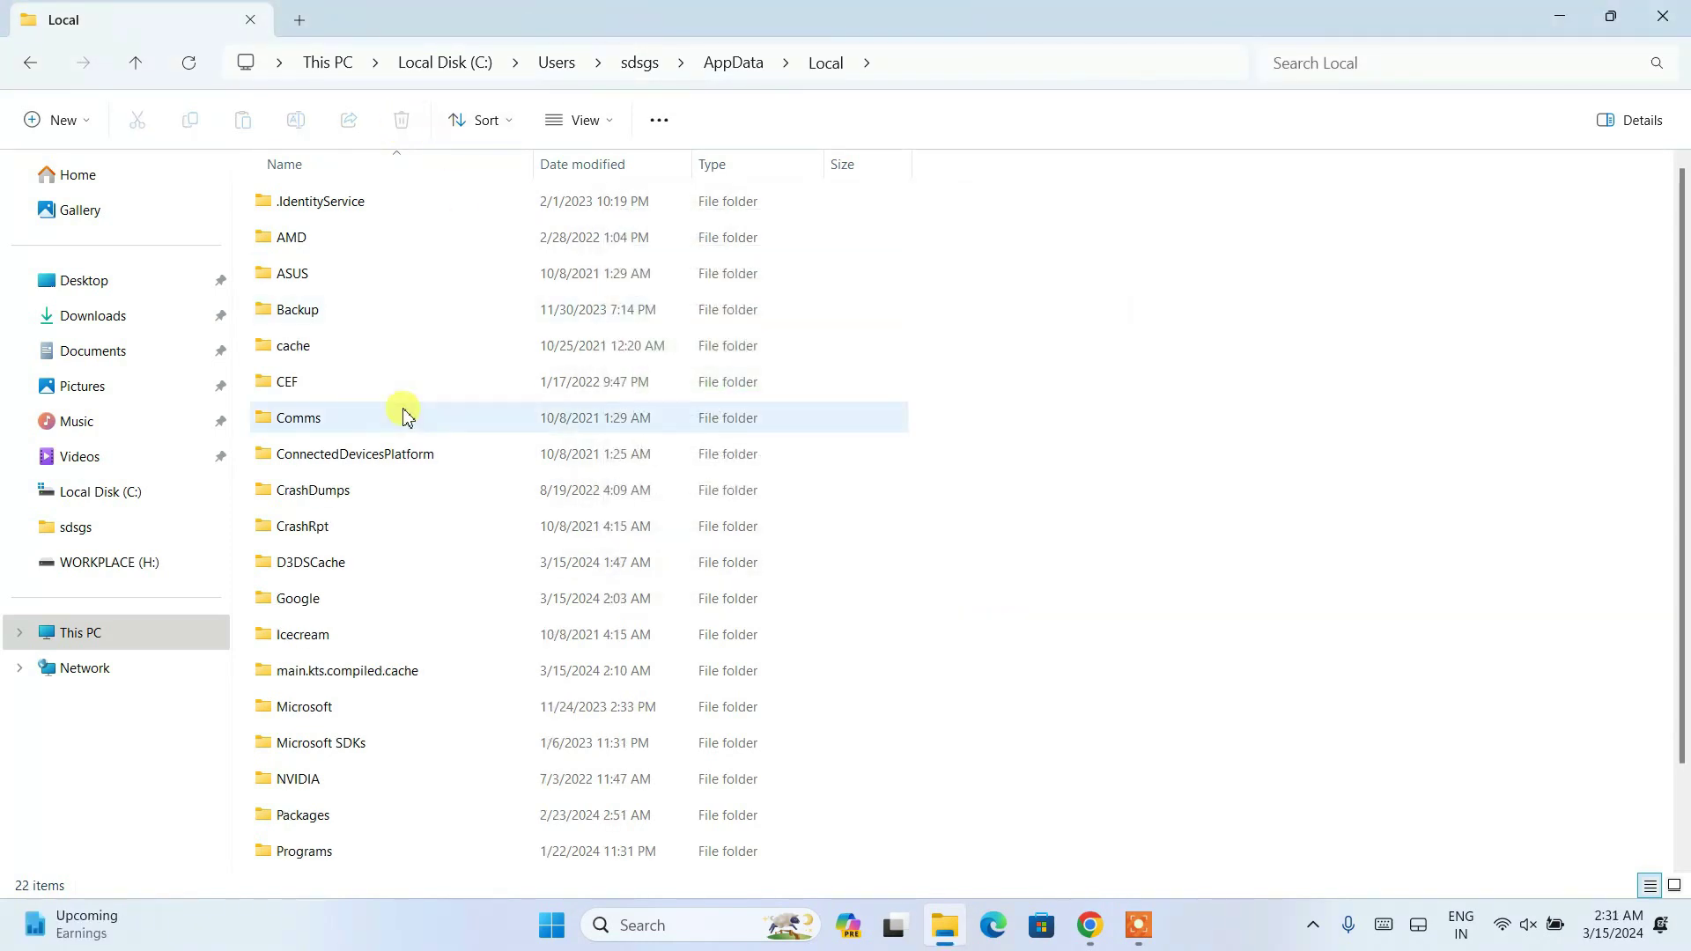
- Delete the main.kts.compiled.cache folder from AppData\Local
{"action": "left_click", "coordinate": [402, 686]}
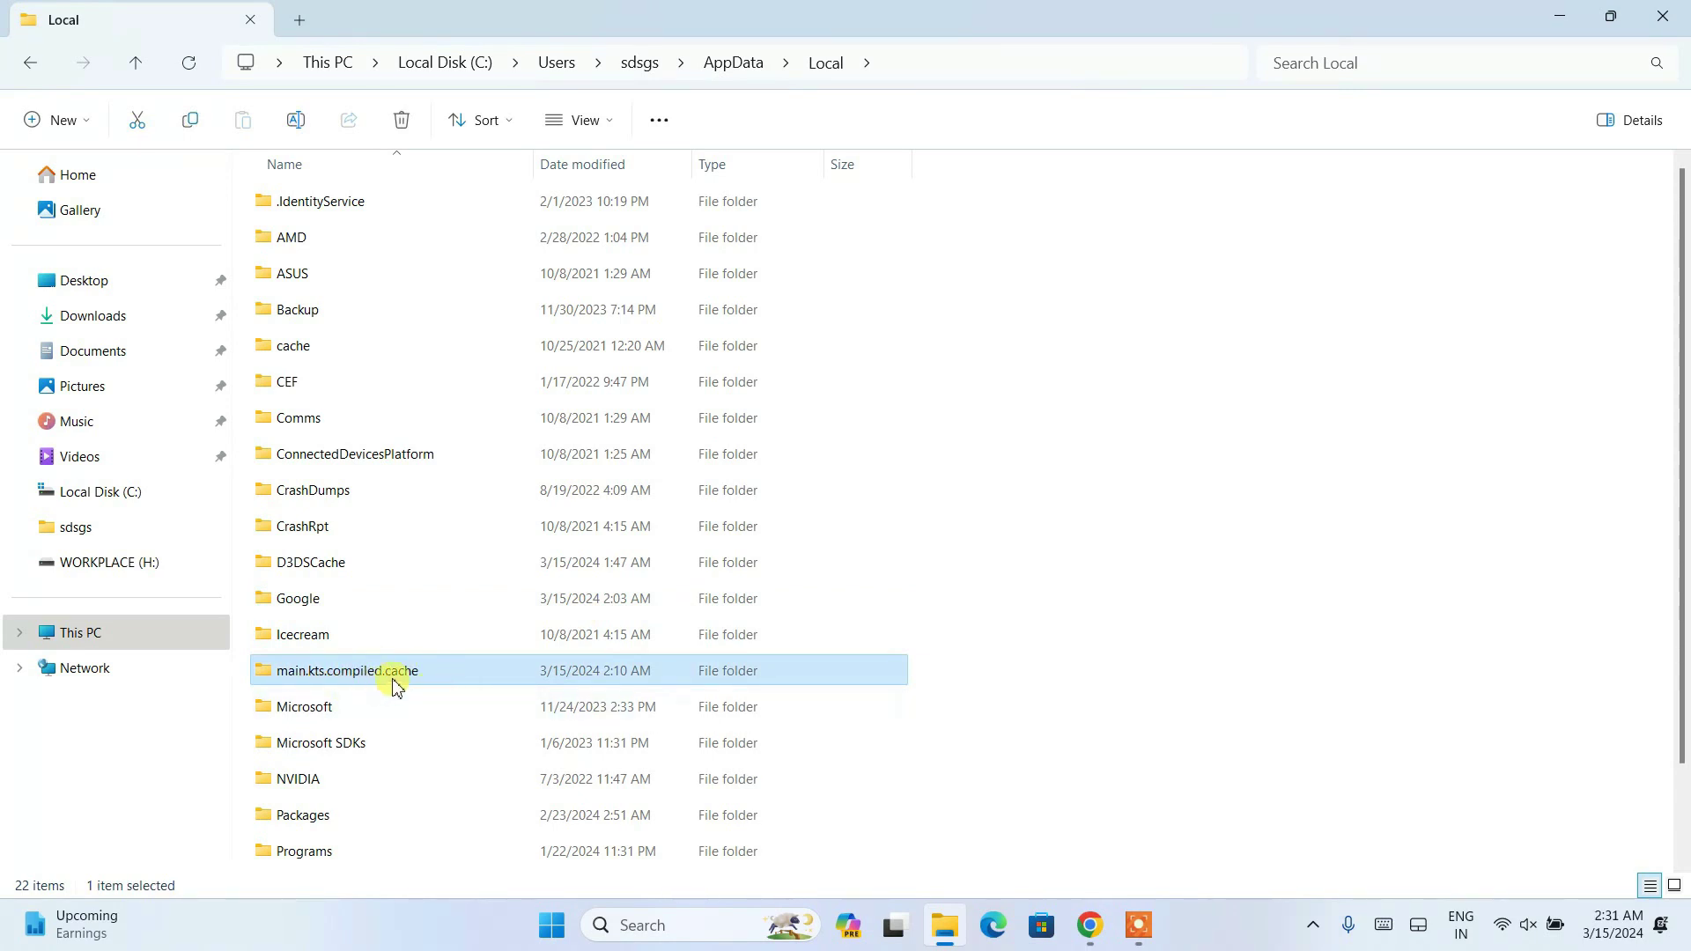
{"action": "left_click", "coordinate": [402, 120]}
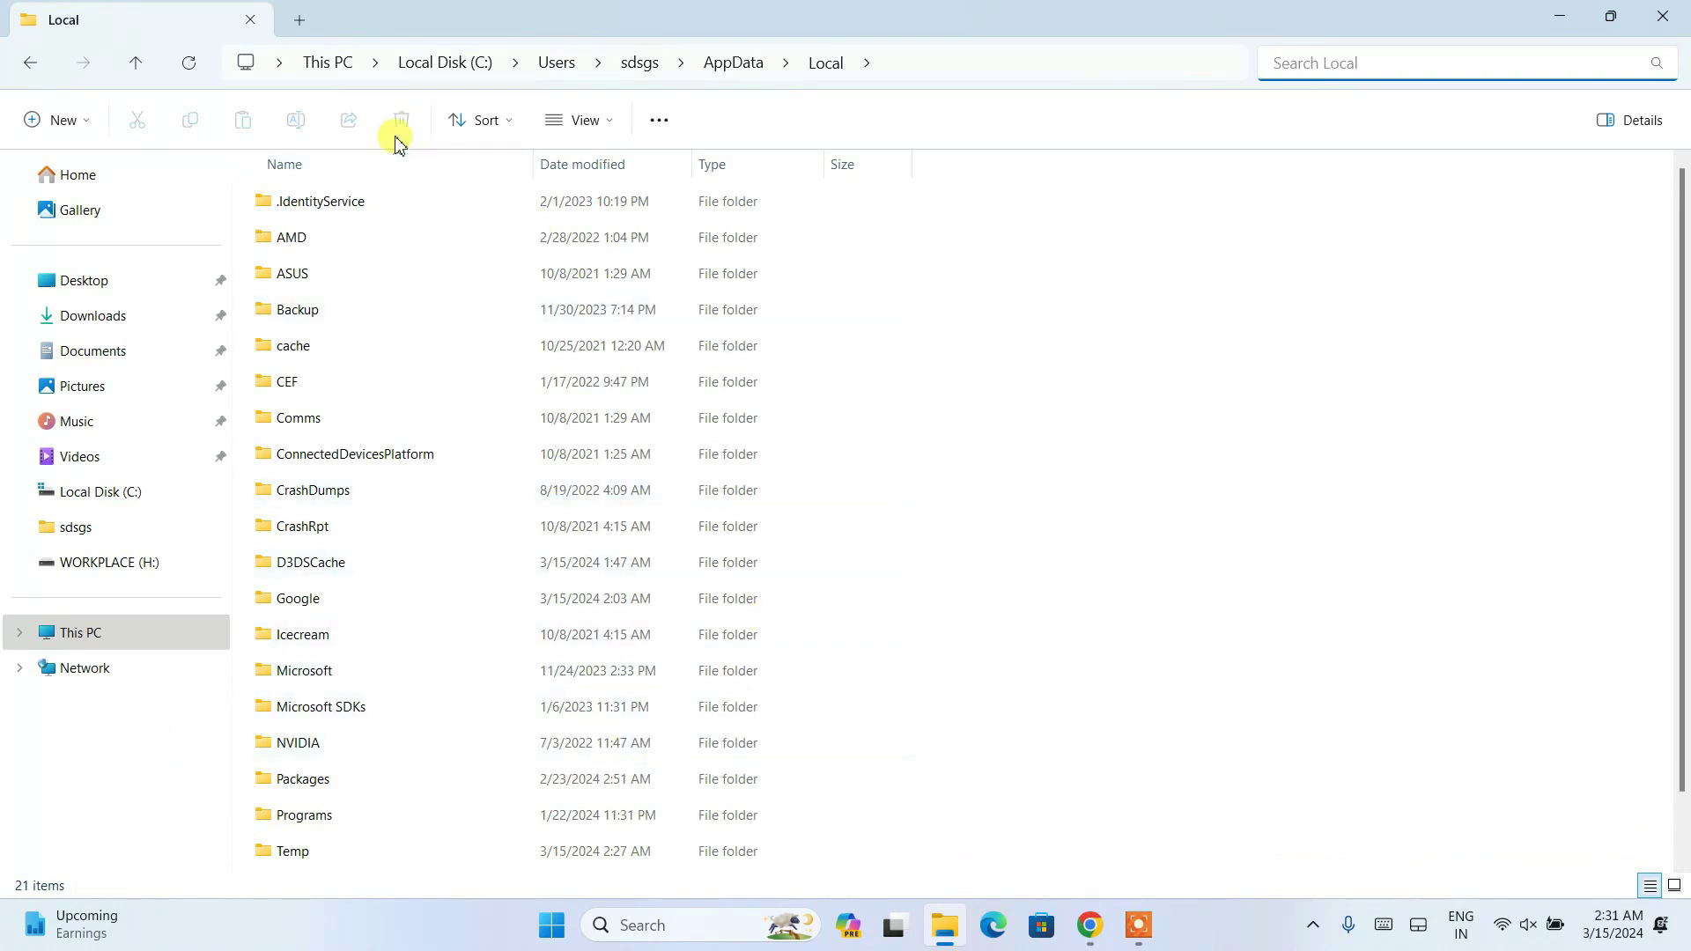
{"action": "left_click", "coordinate": [340, 607]}
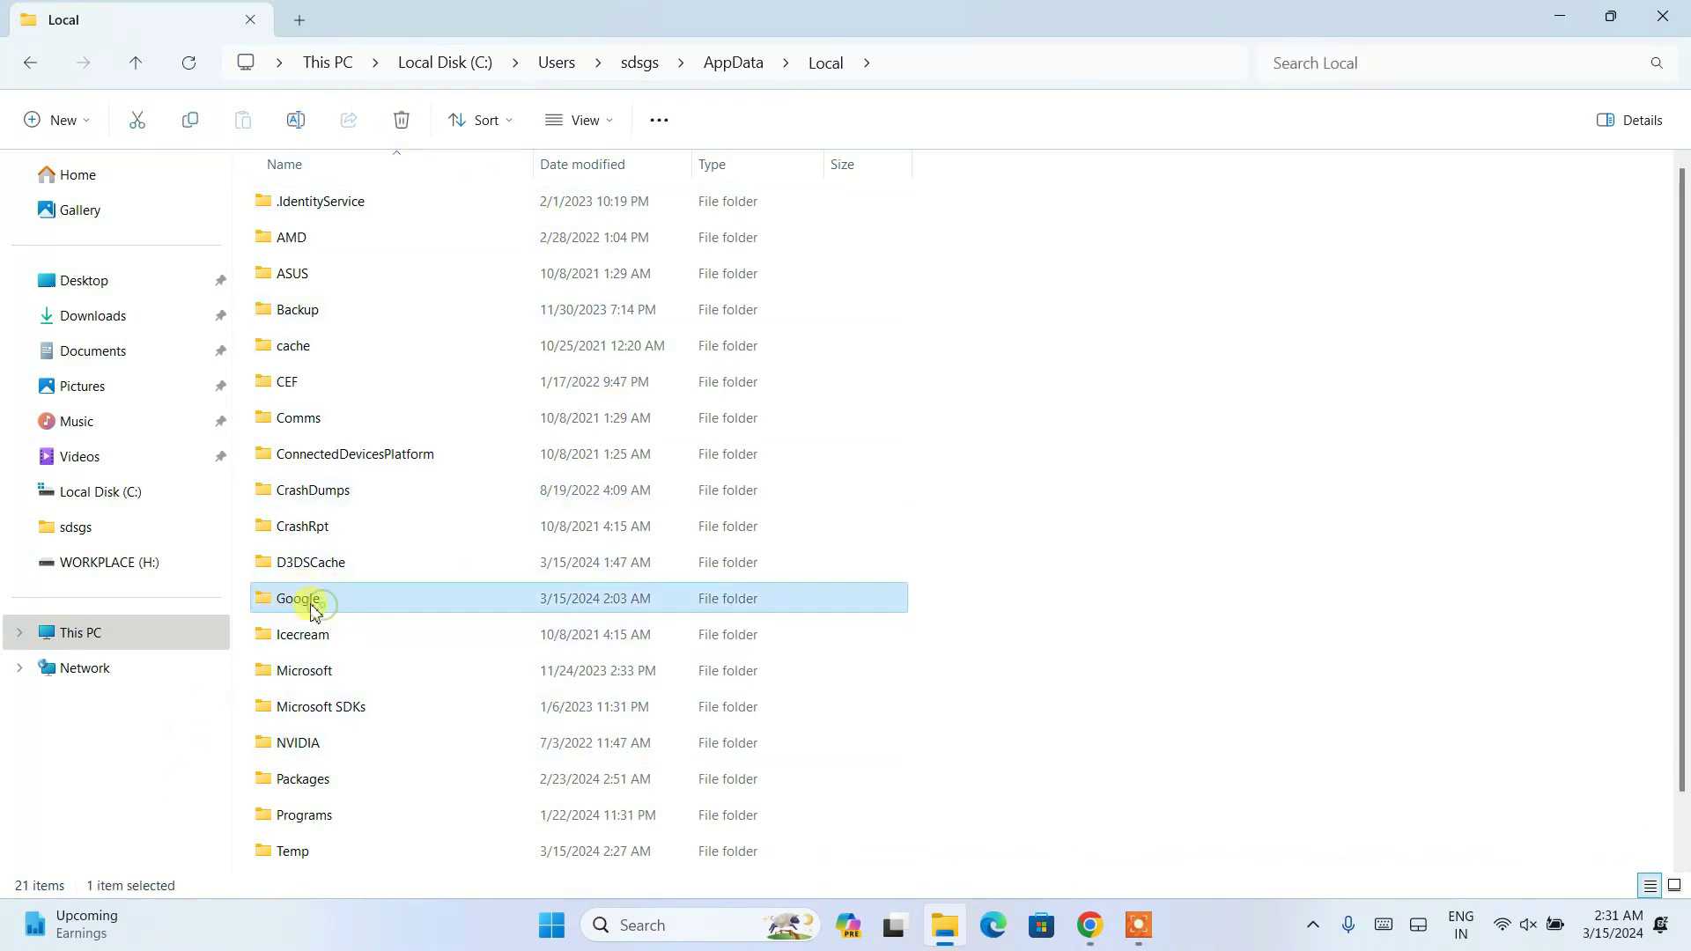
- Delete the AndroidStudio2023.2 folder inside Local\Google
{"action": "double_click", "coordinate": [344, 605]}
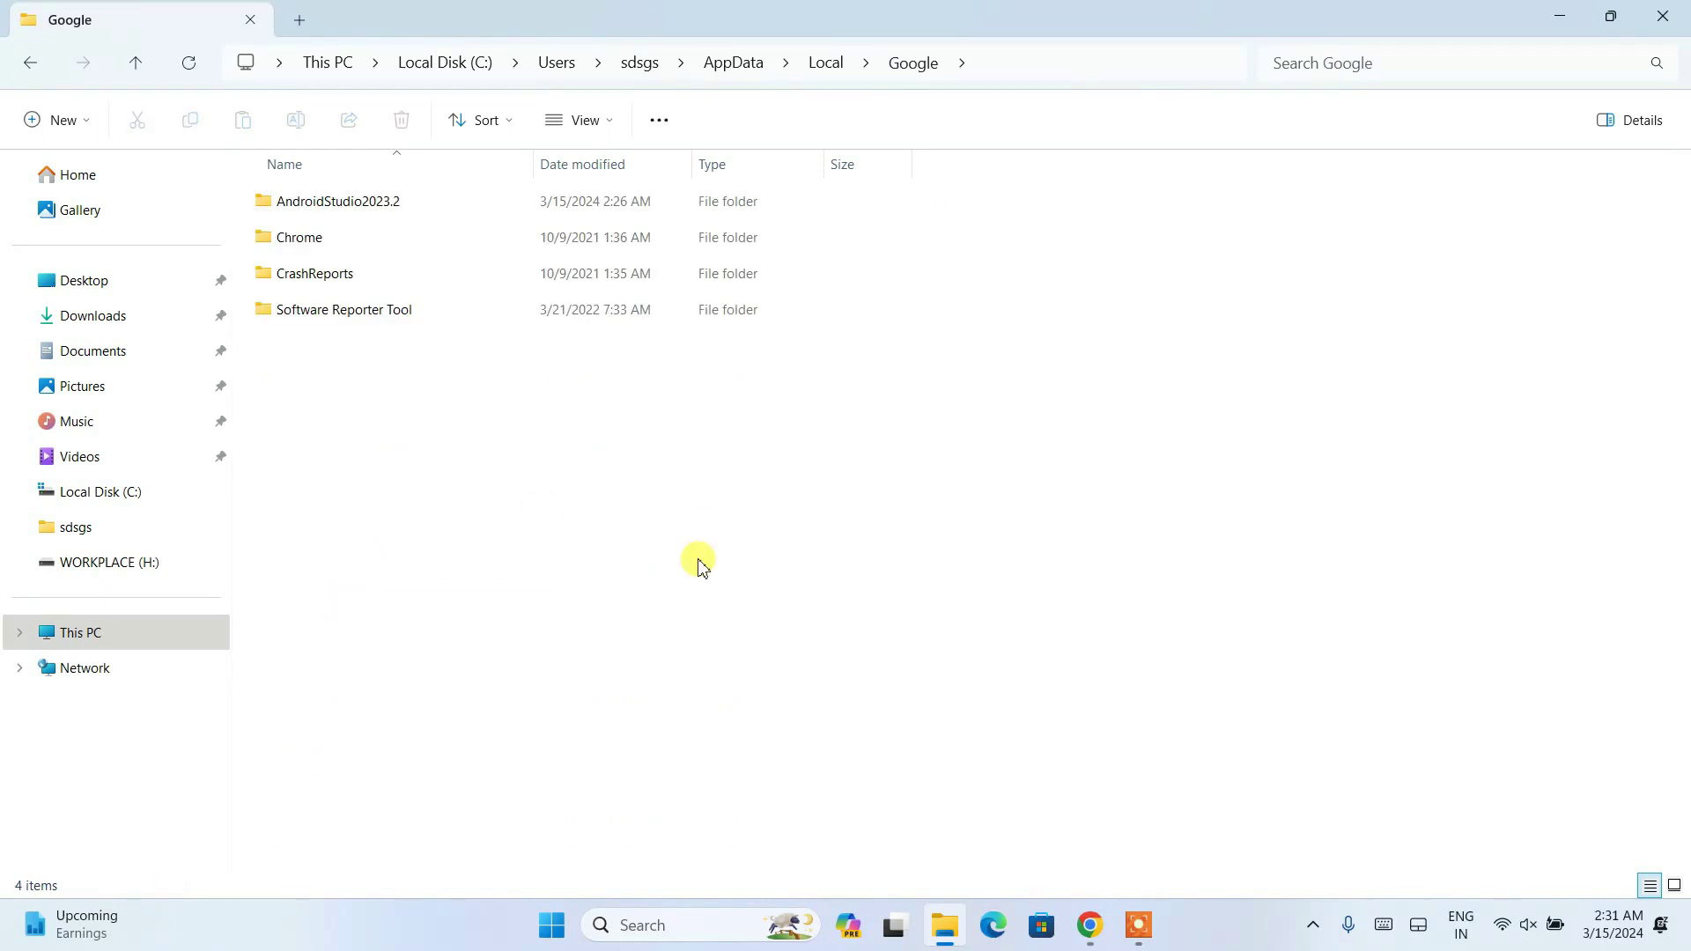
{"action": "left_click", "coordinate": [396, 211]}
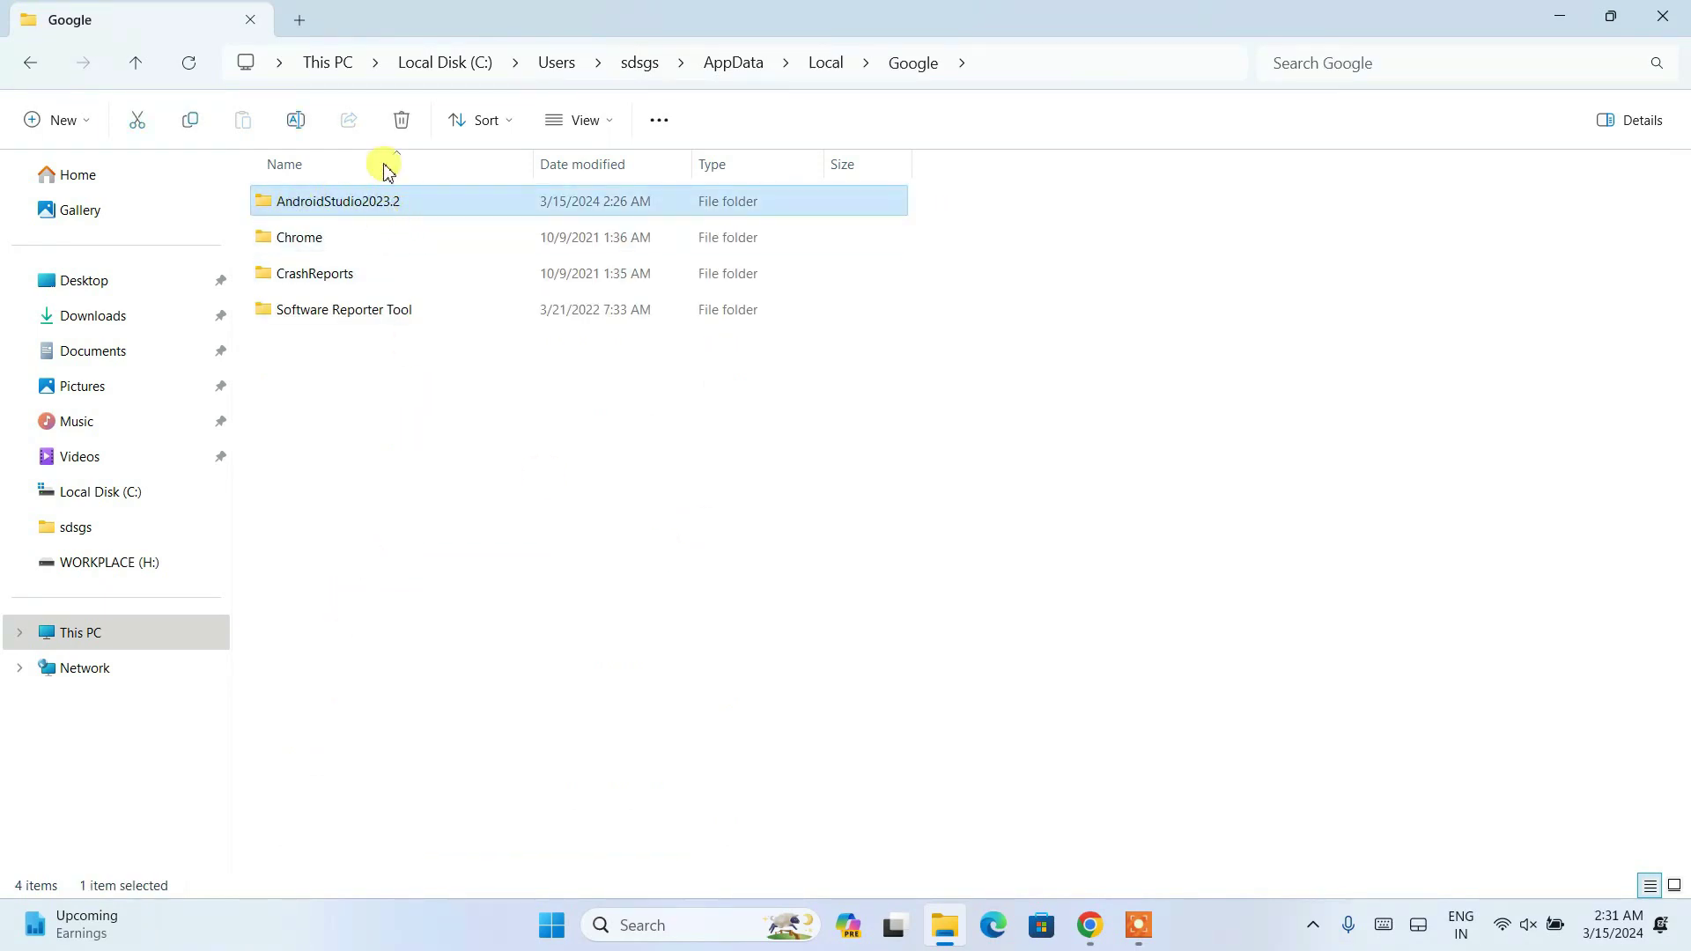
{"action": "key", "text": "ctrl+f"}
{"action": "key", "text": "Delete"}
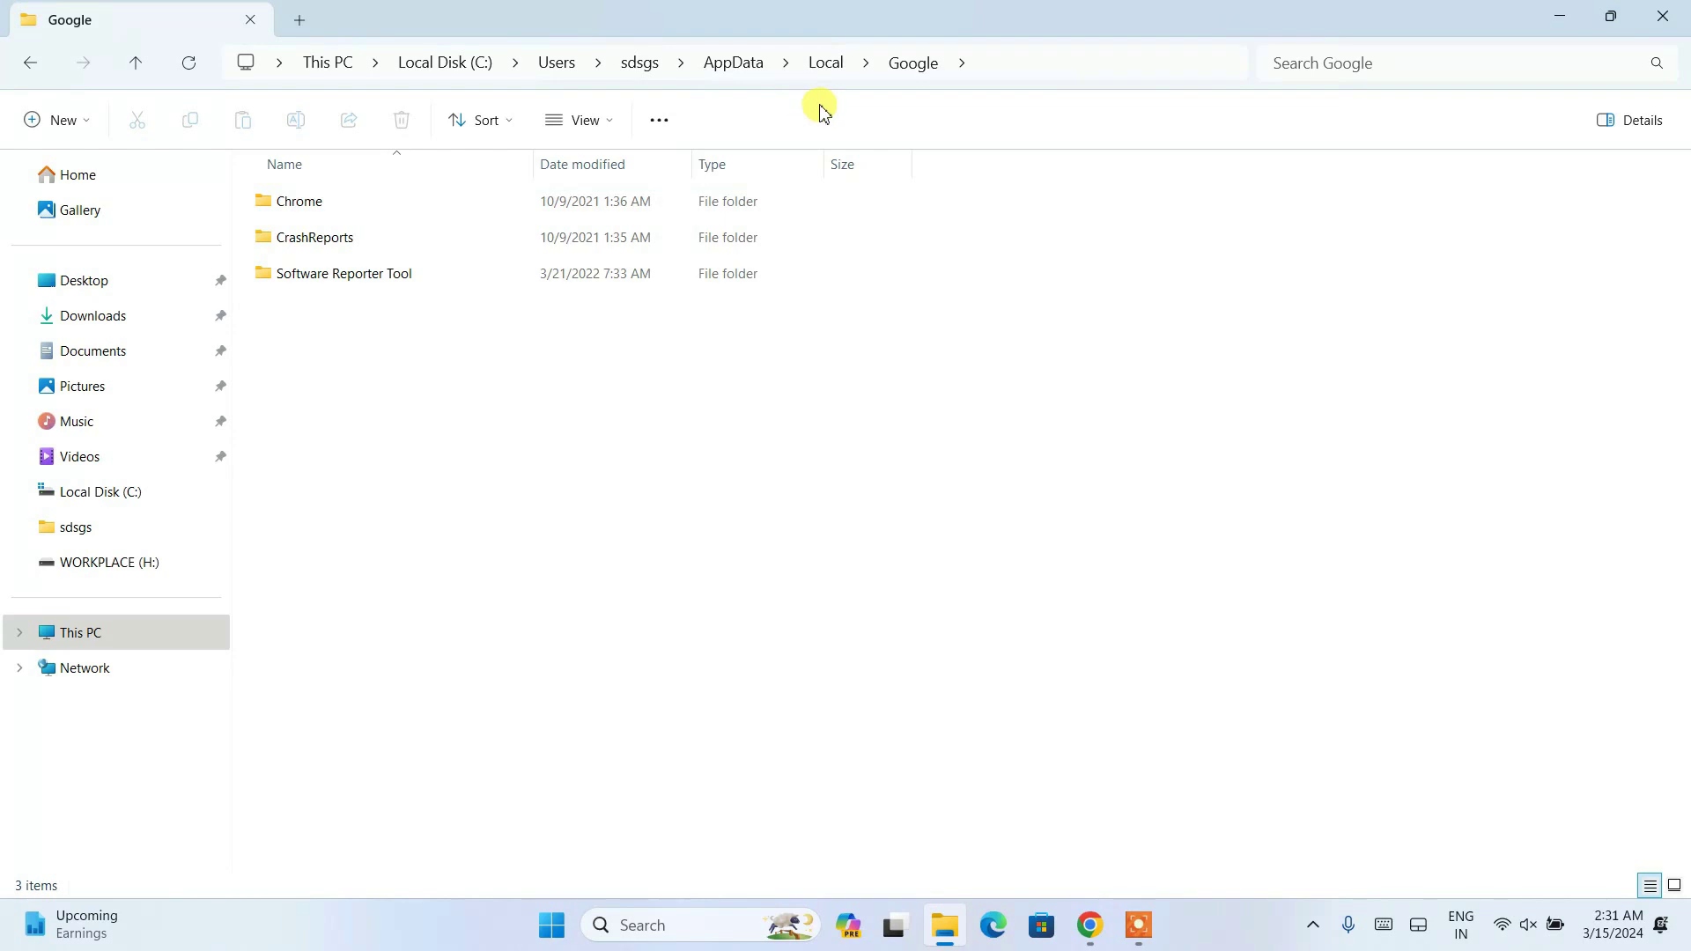
- Delete the AndroidStudio2023.2 folder inside Roaming\Google
{"action": "left_click", "coordinate": [729, 66]}
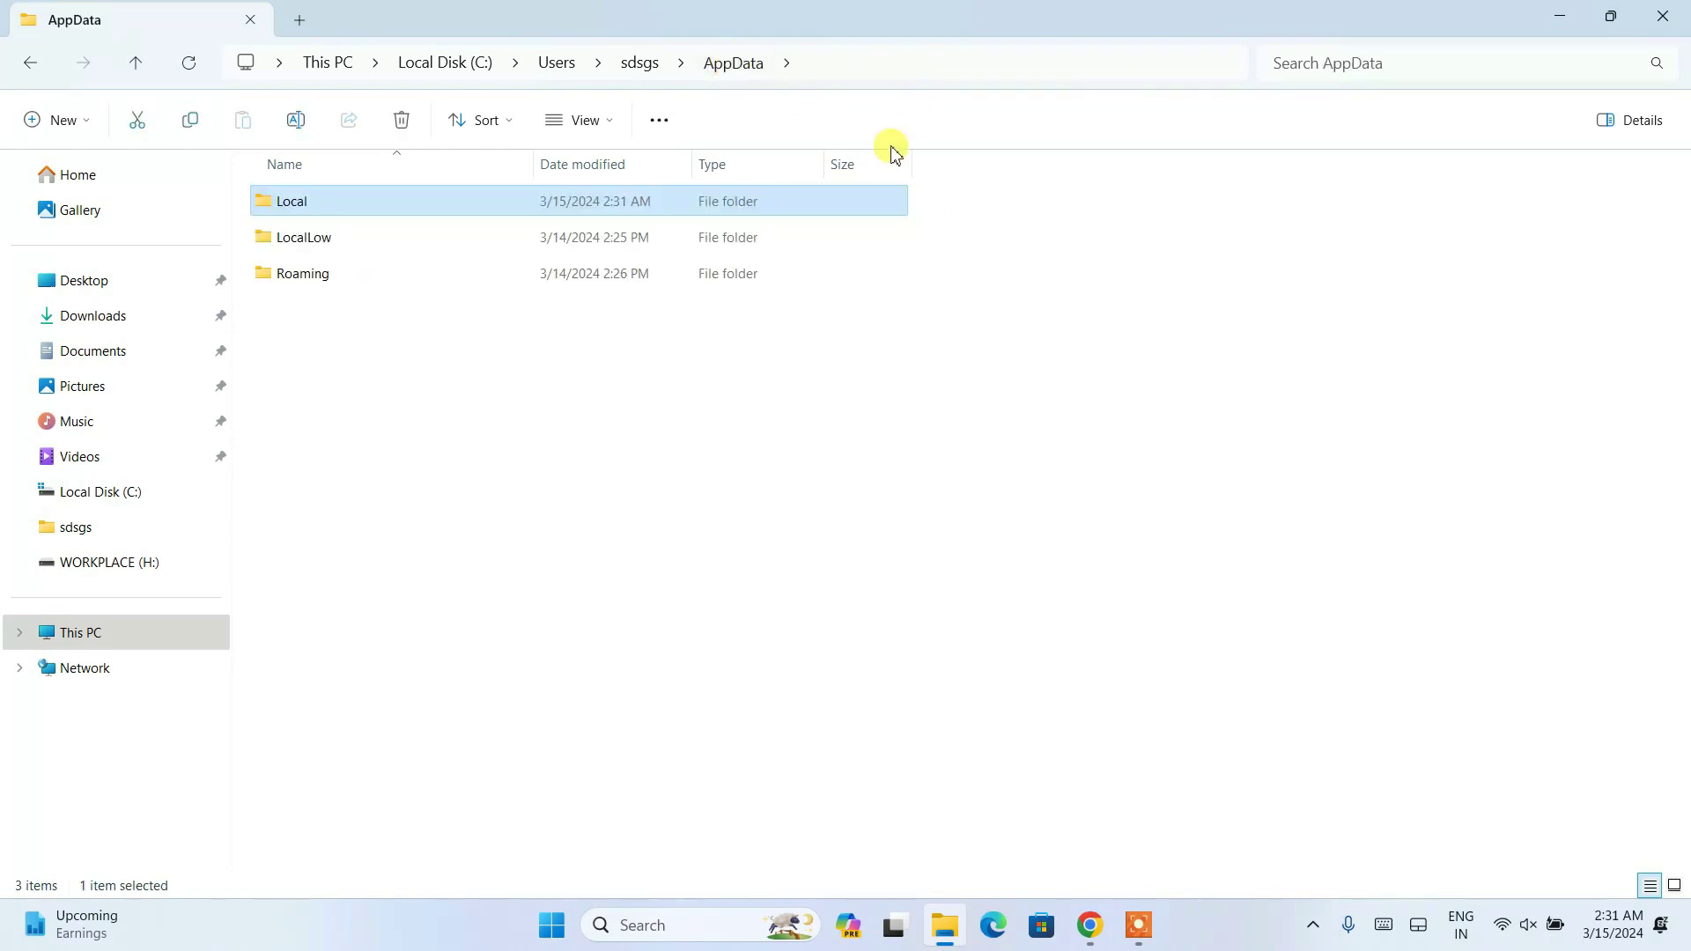
{"action": "double_click", "coordinate": [339, 288]}
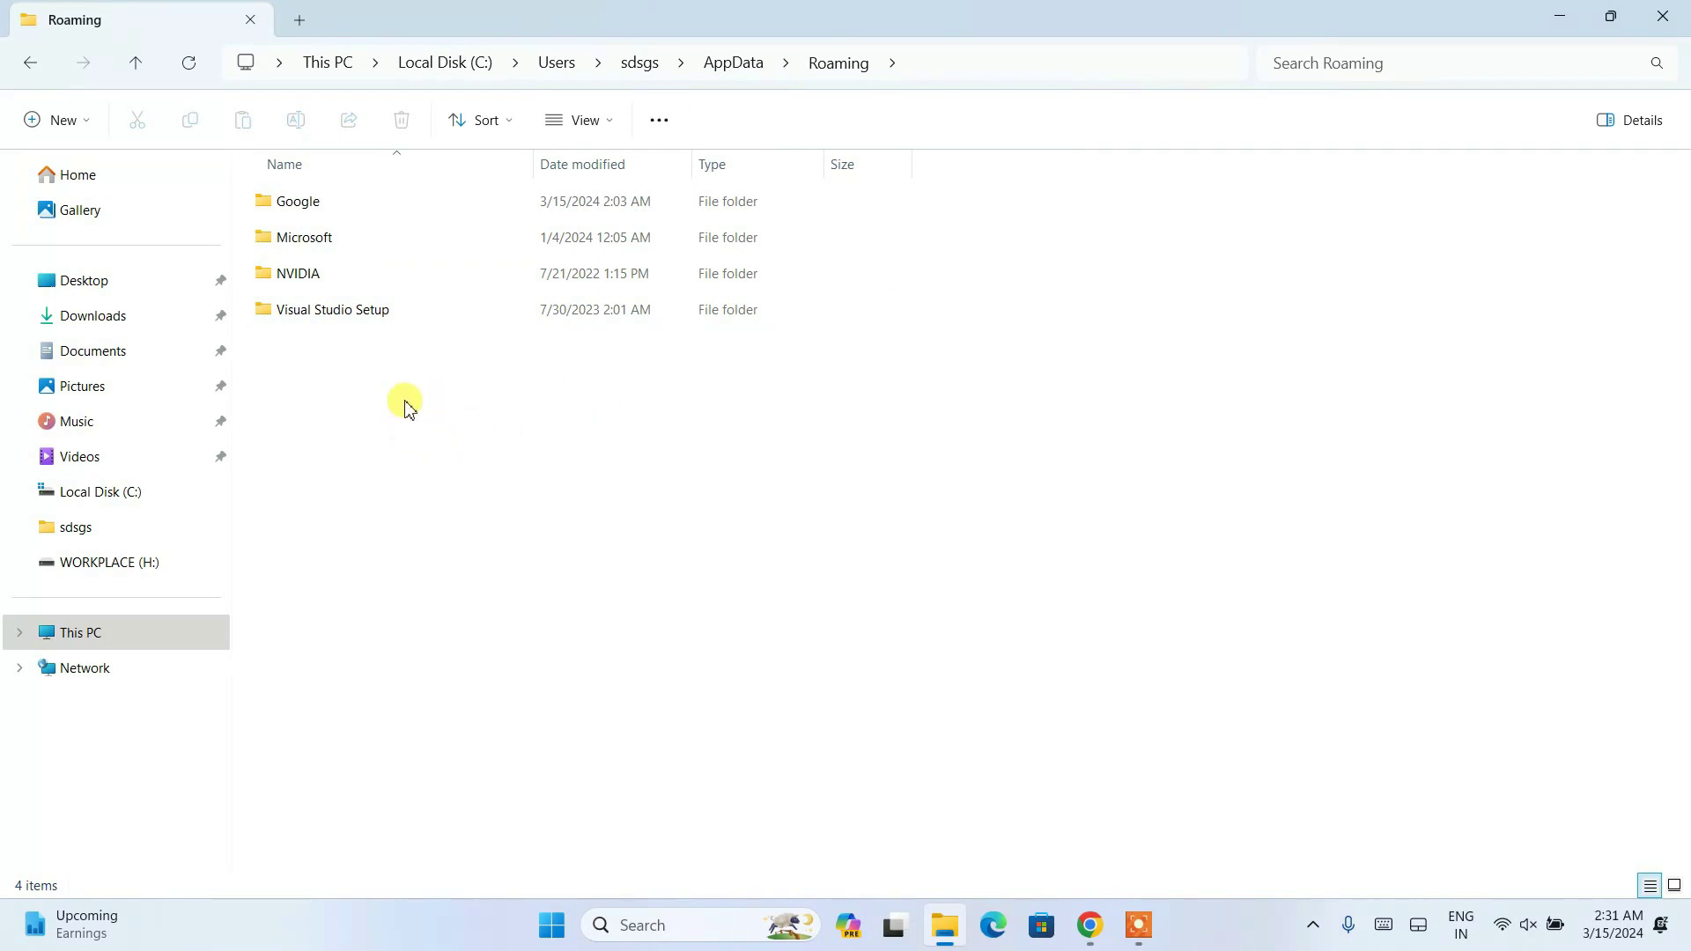
{"action": "left_click", "coordinate": [342, 208]}
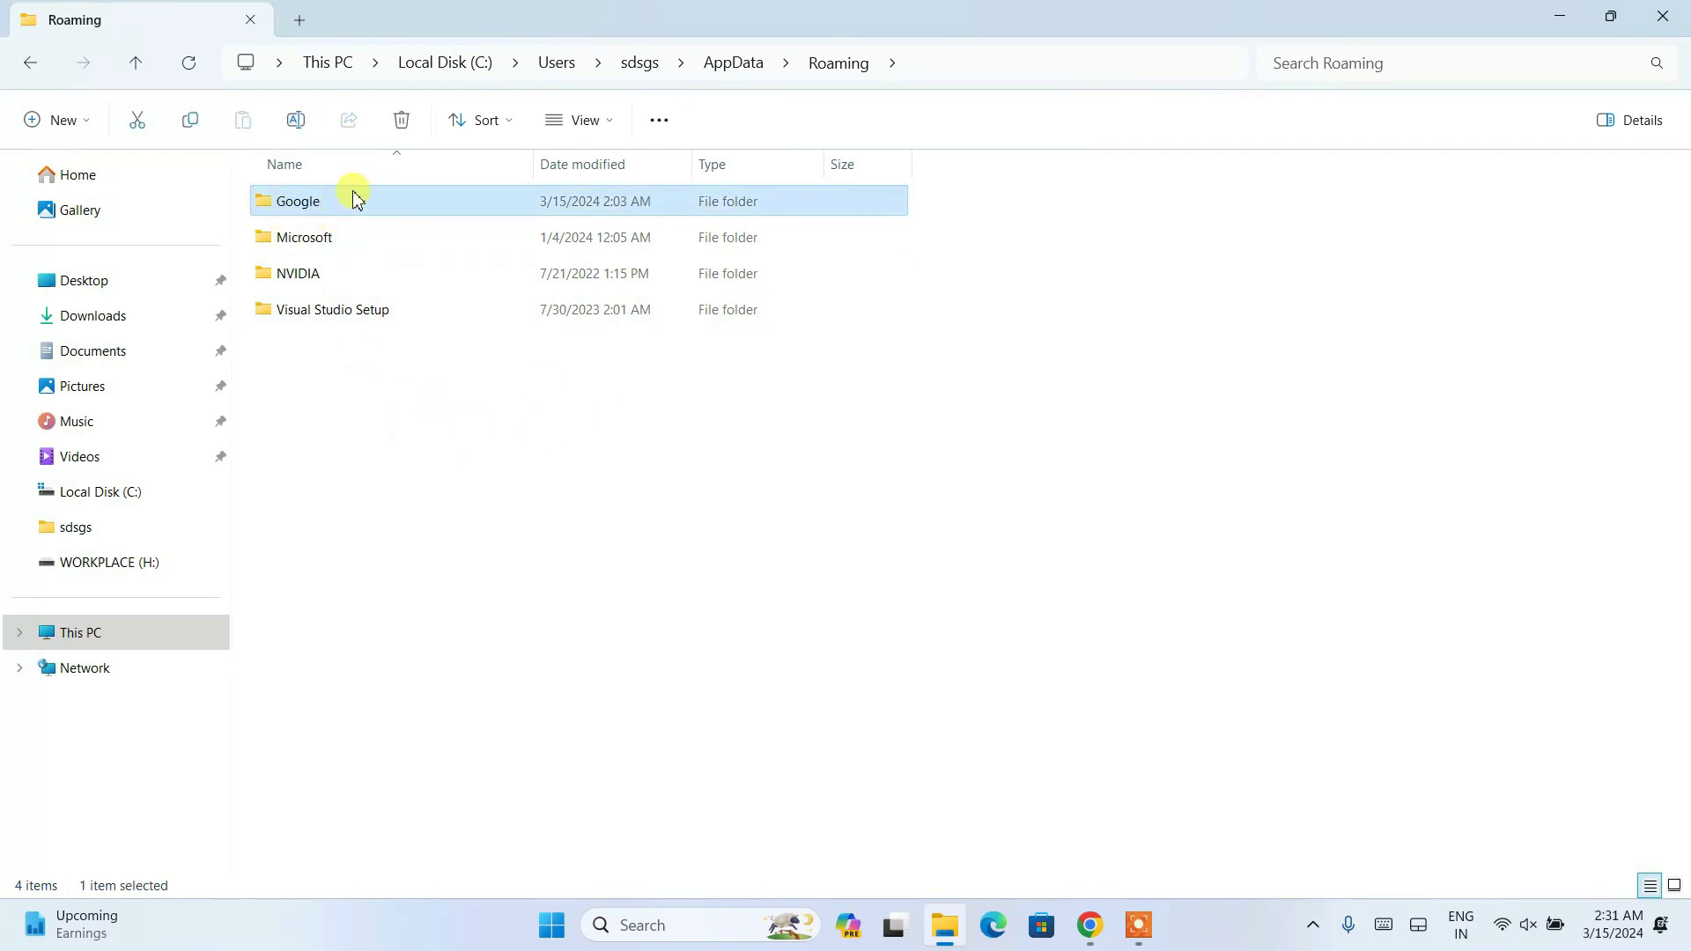
{"action": "double_click", "coordinate": [346, 203]}
{"action": "left_click", "coordinate": [348, 207]}
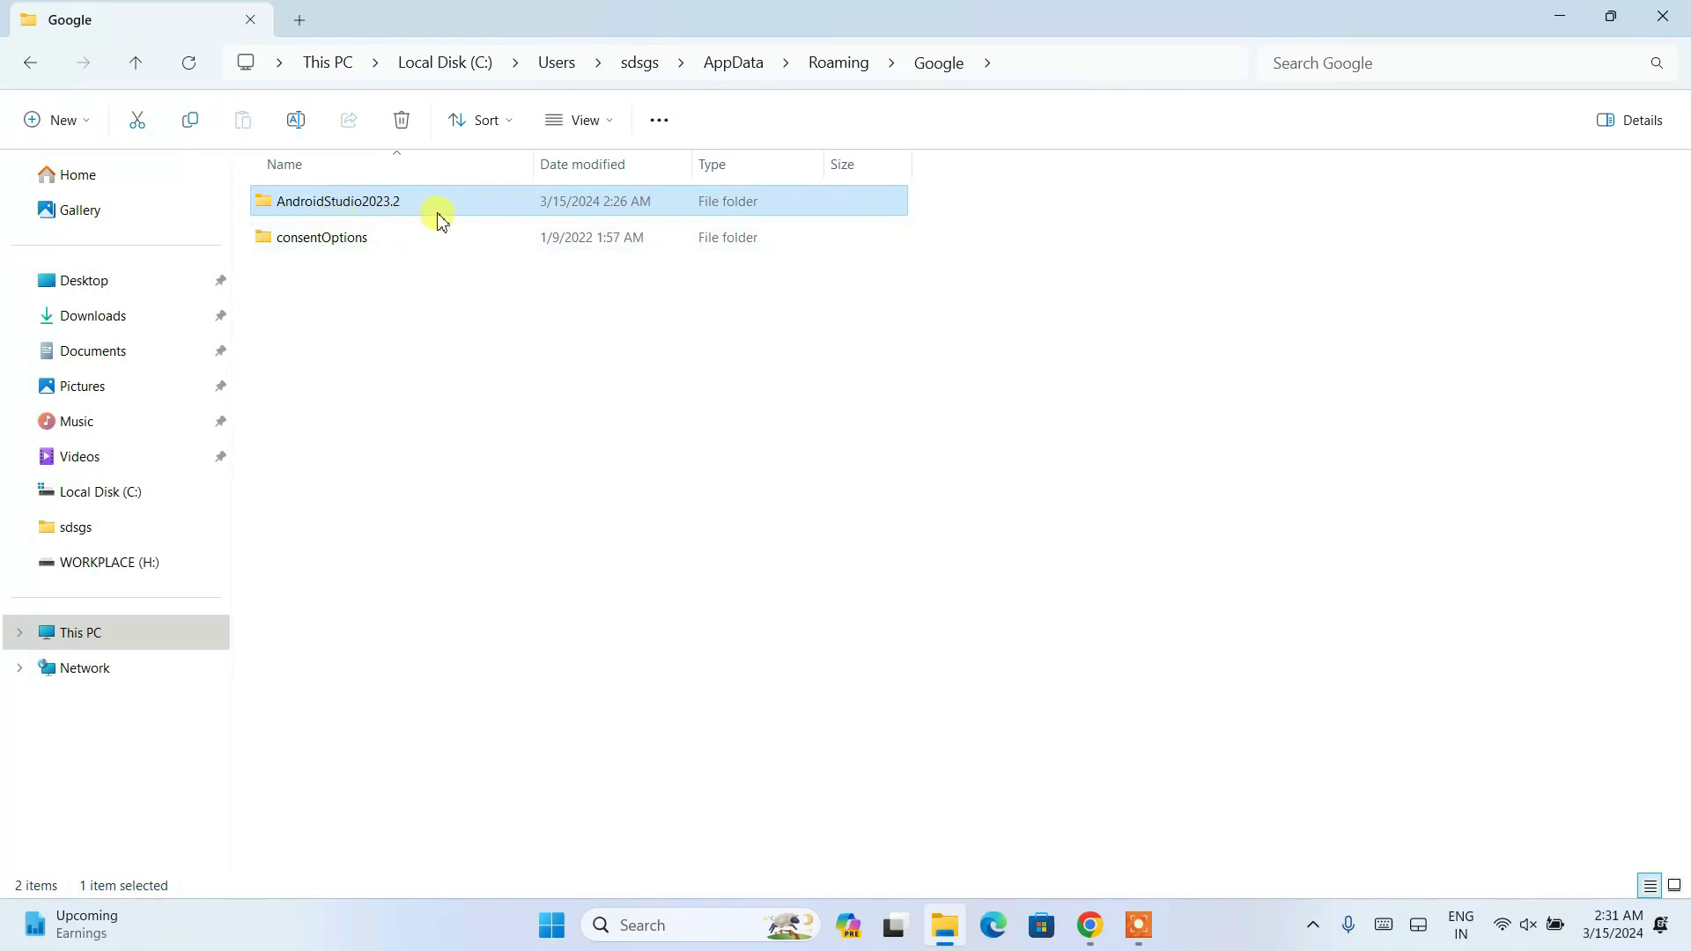
{"action": "left_click", "coordinate": [402, 120]}
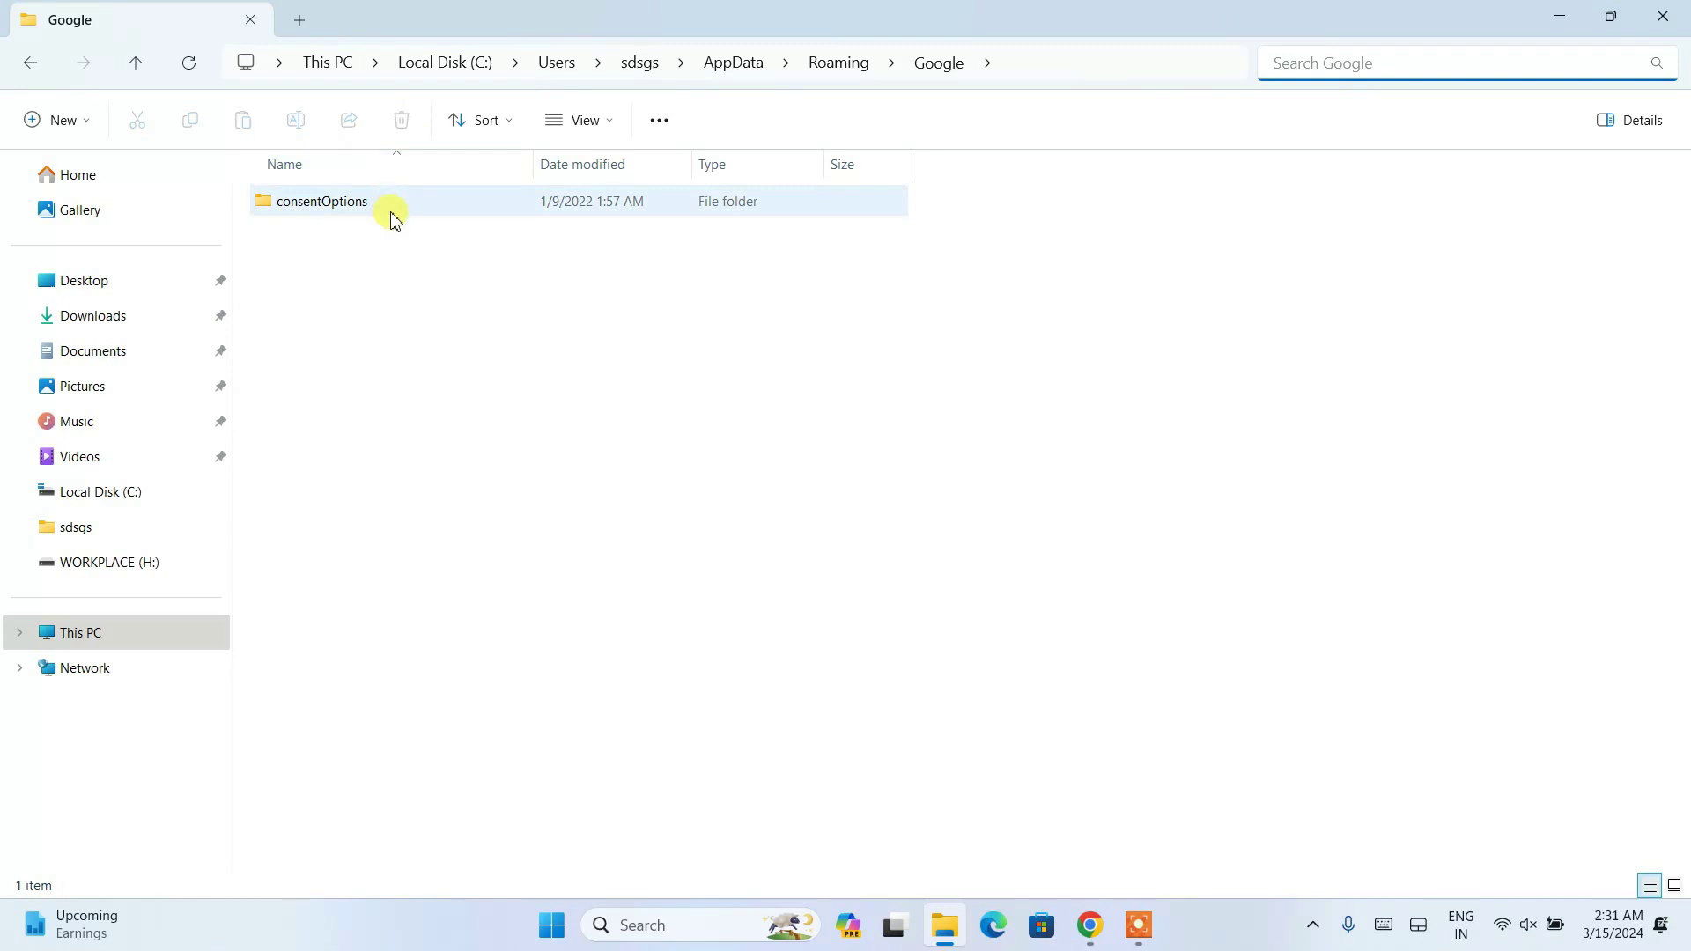
- Return to AppData and close File Explorer
{"action": "left_click", "coordinate": [746, 71]}
{"action": "left_click_drag", "start_coordinate": [354, 363], "coordinate": [410, 205]}
{"action": "left_click", "coordinate": [596, 394]}
{"action": "left_click", "coordinate": [1662, 15]}
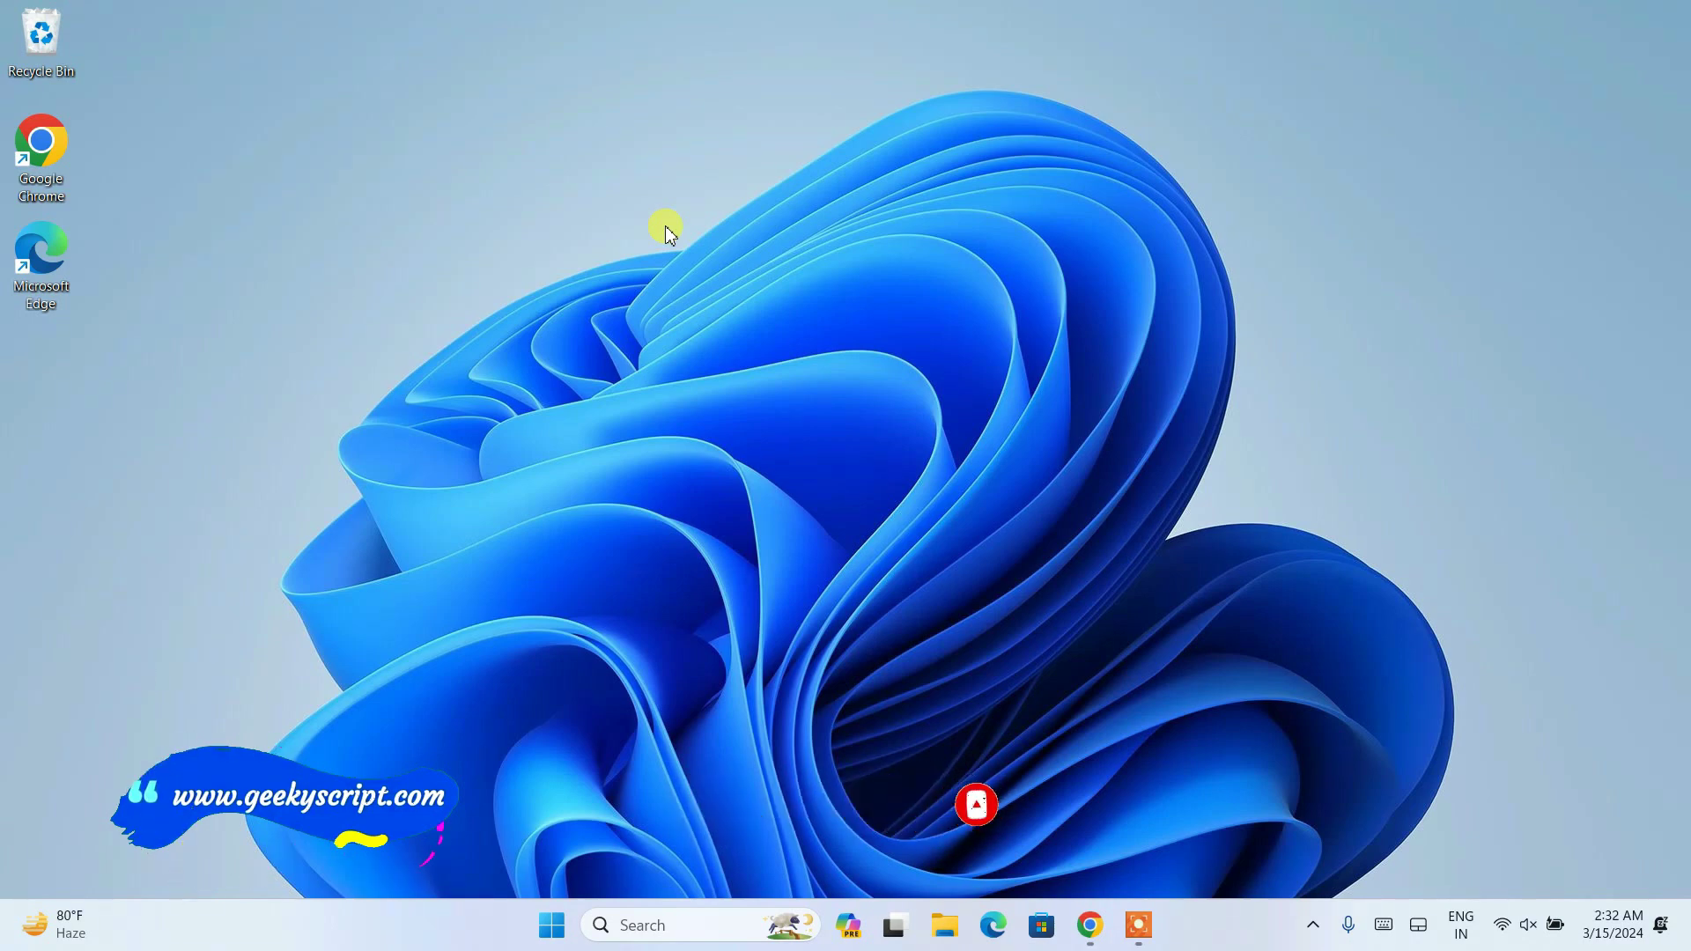
- Bring up Chrome from the taskbar, showing the Android Studio download page
{"action": "left_click", "coordinate": [1089, 925]}
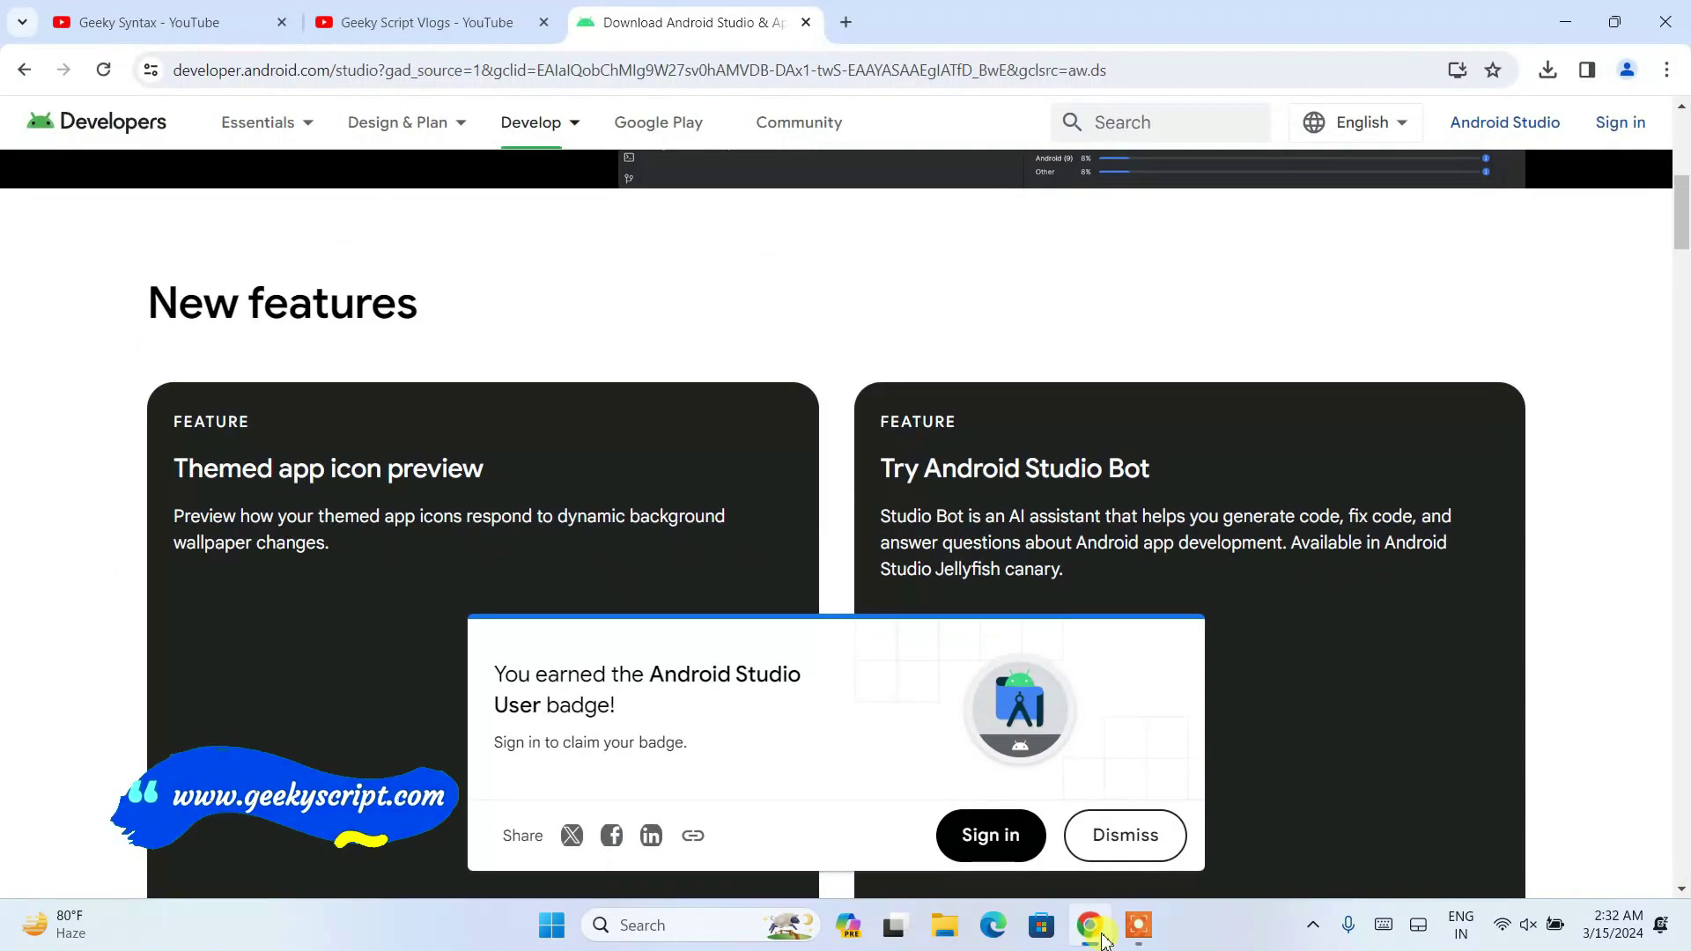
- View the Geeky Syntax and Geeky Script Vlogs YouTube channel pages, highlighting each channel name
{"action": "left_click", "coordinate": [126, 9]}
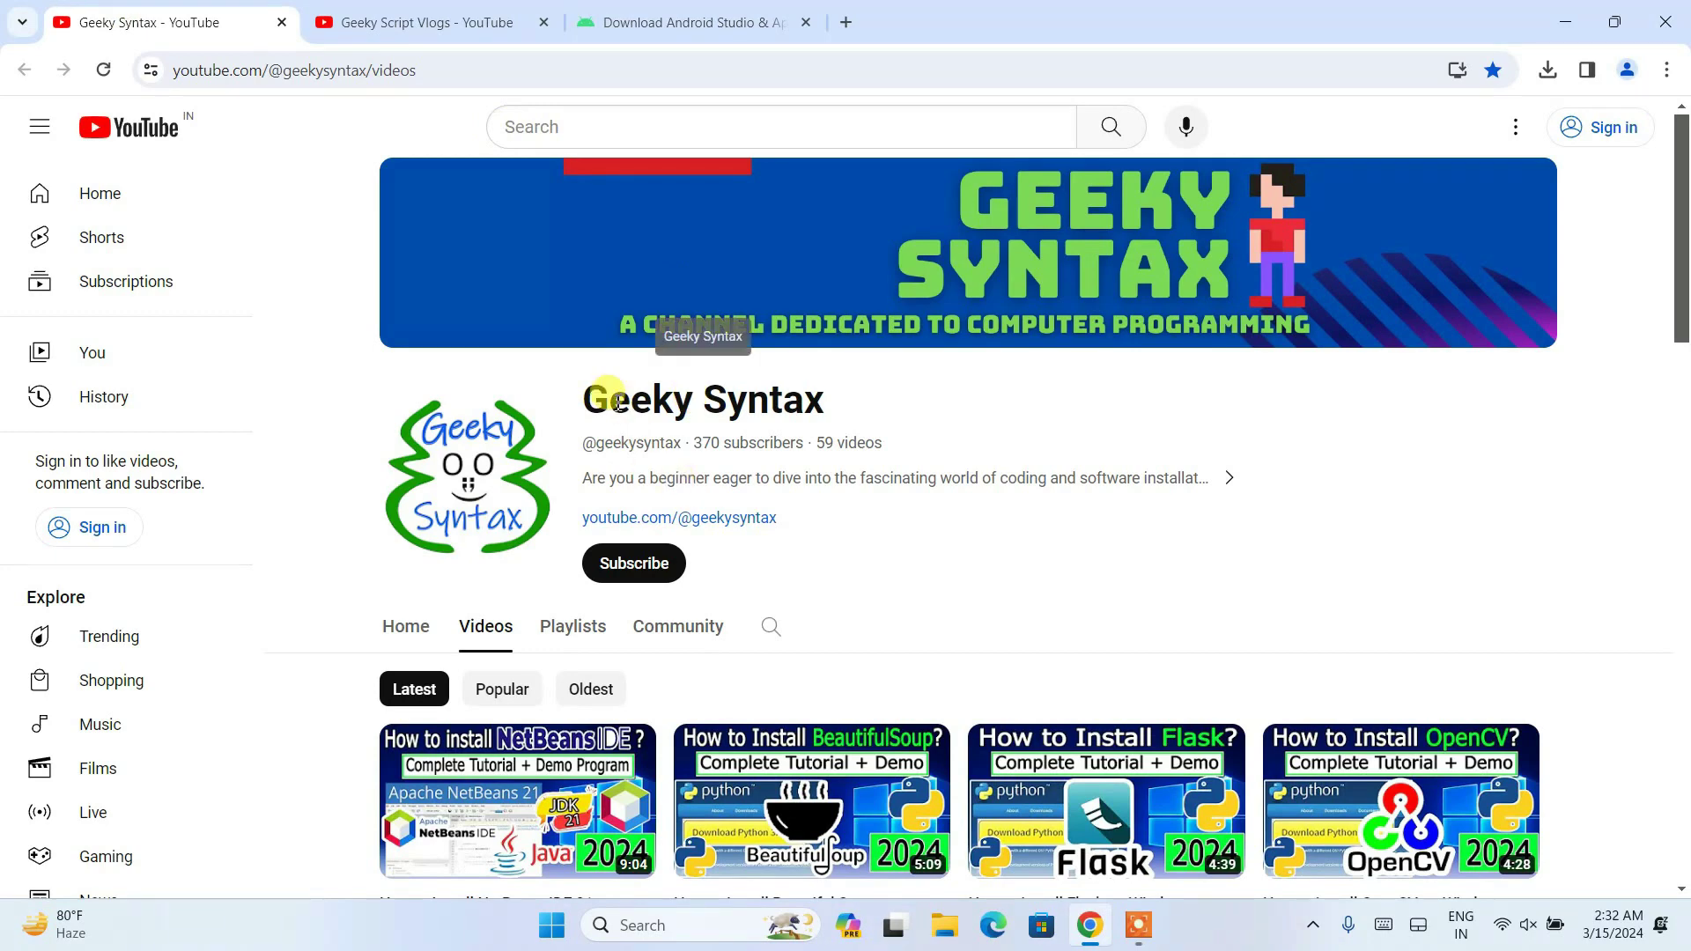
{"action": "left_click_drag", "start_coordinate": [610, 399], "coordinate": [960, 420]}
{"action": "left_click", "coordinate": [962, 424]}
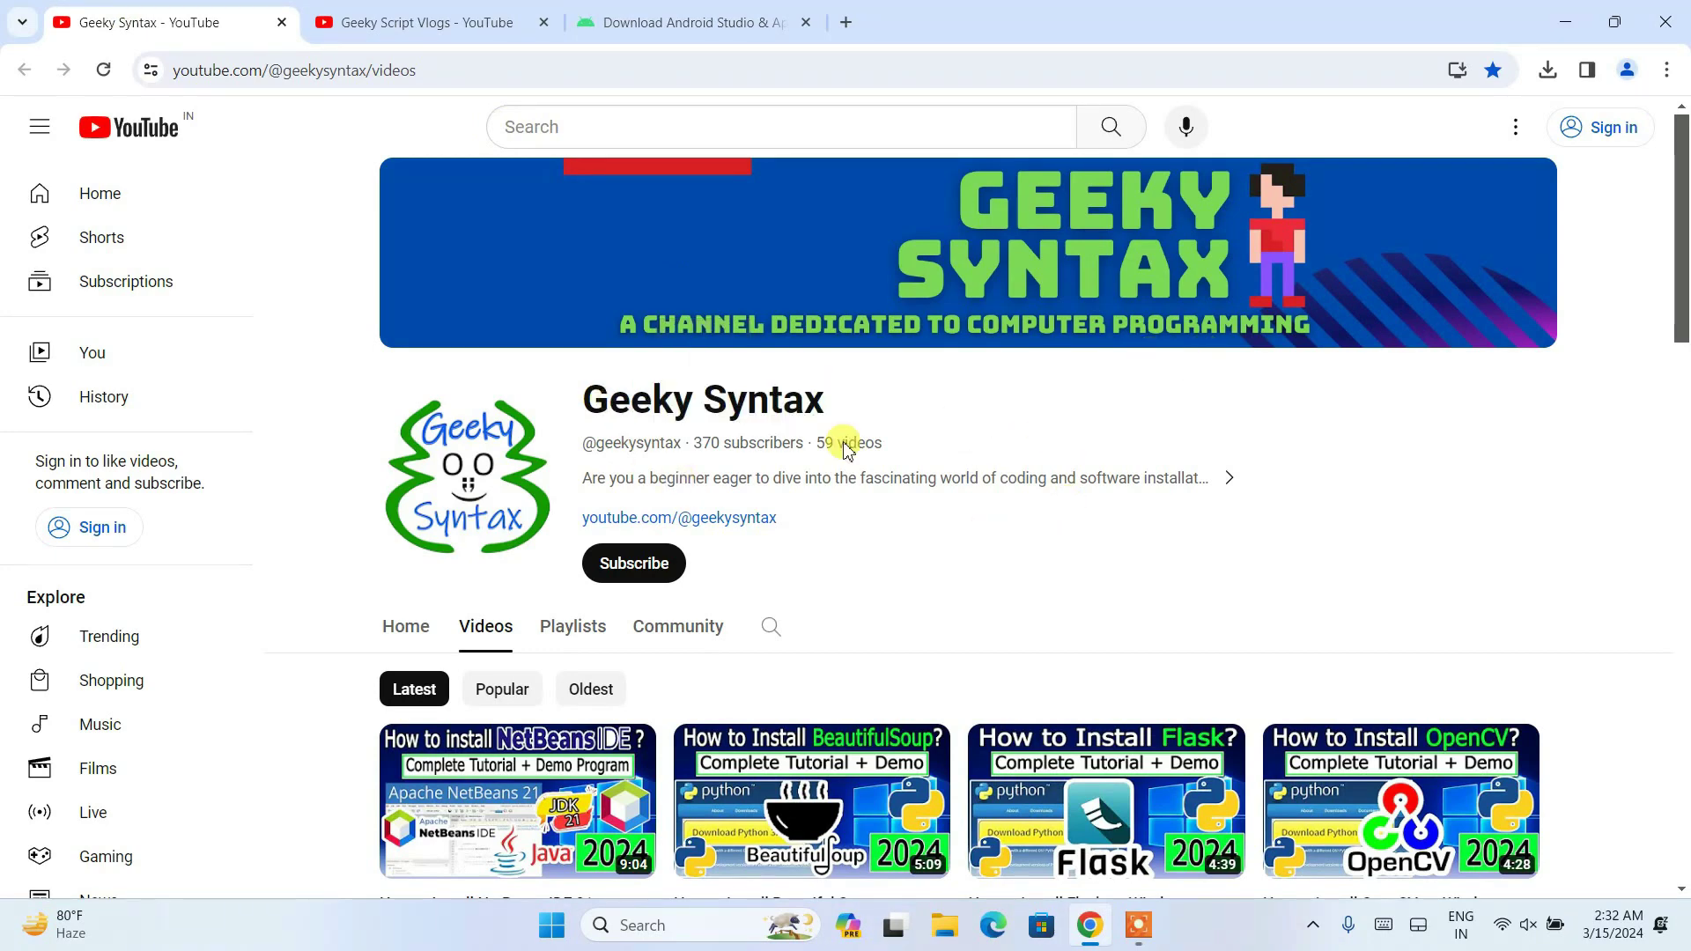
{"action": "left_click", "coordinate": [427, 22]}
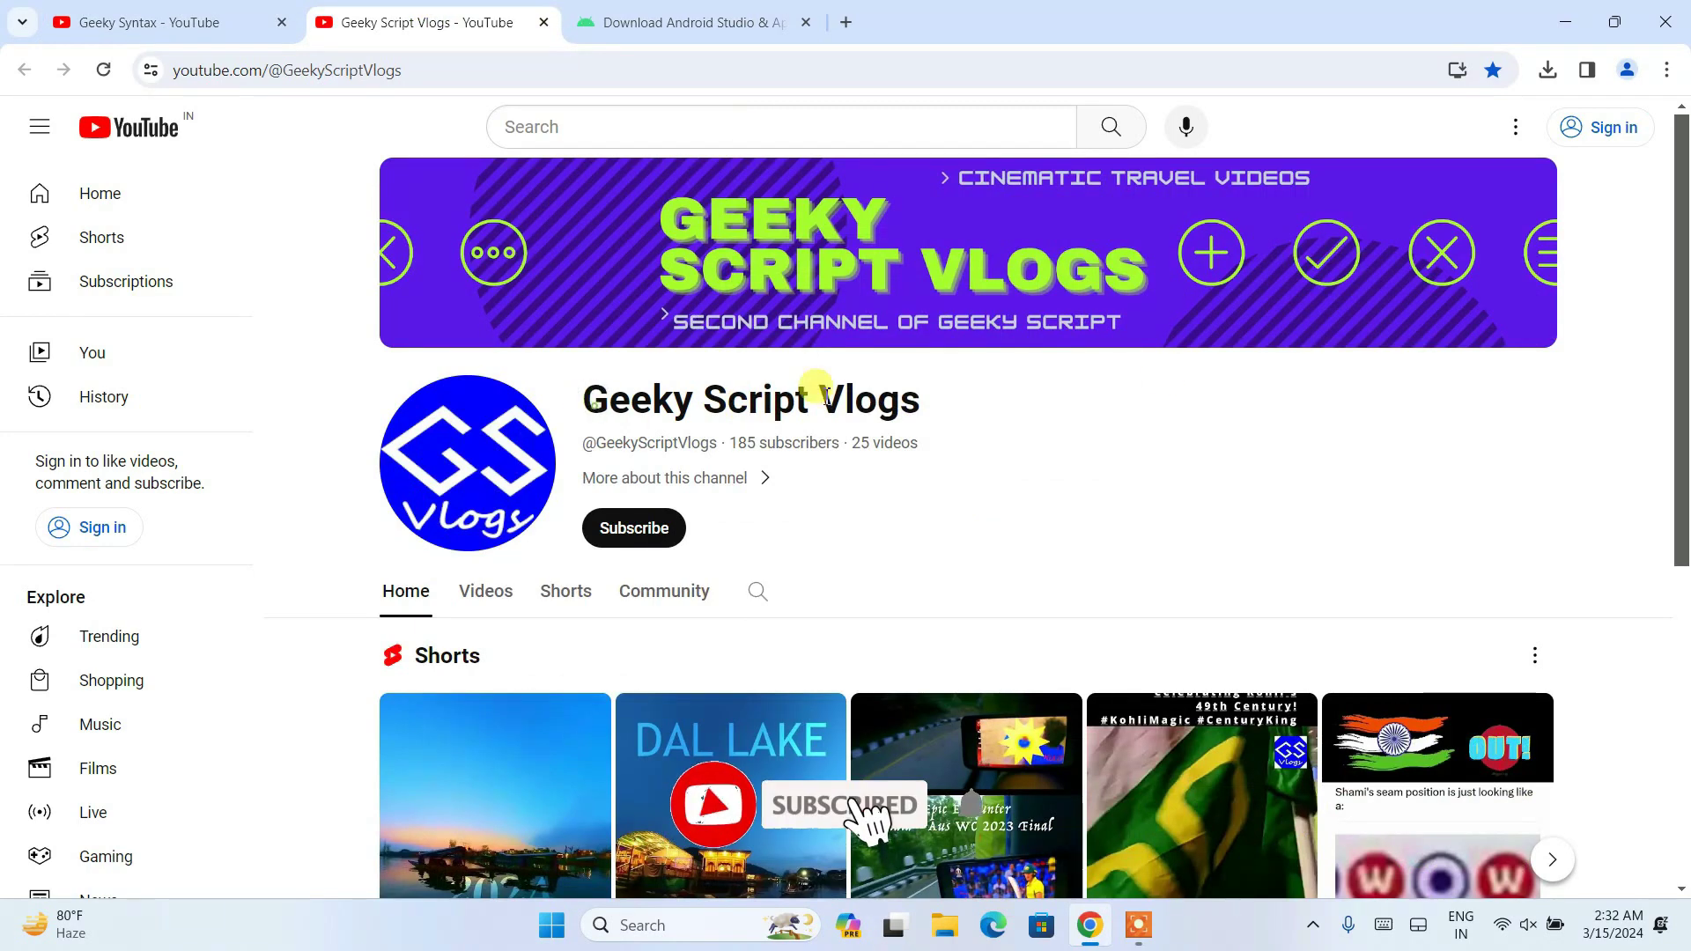
{"action": "triple_click", "coordinate": [1177, 385]}
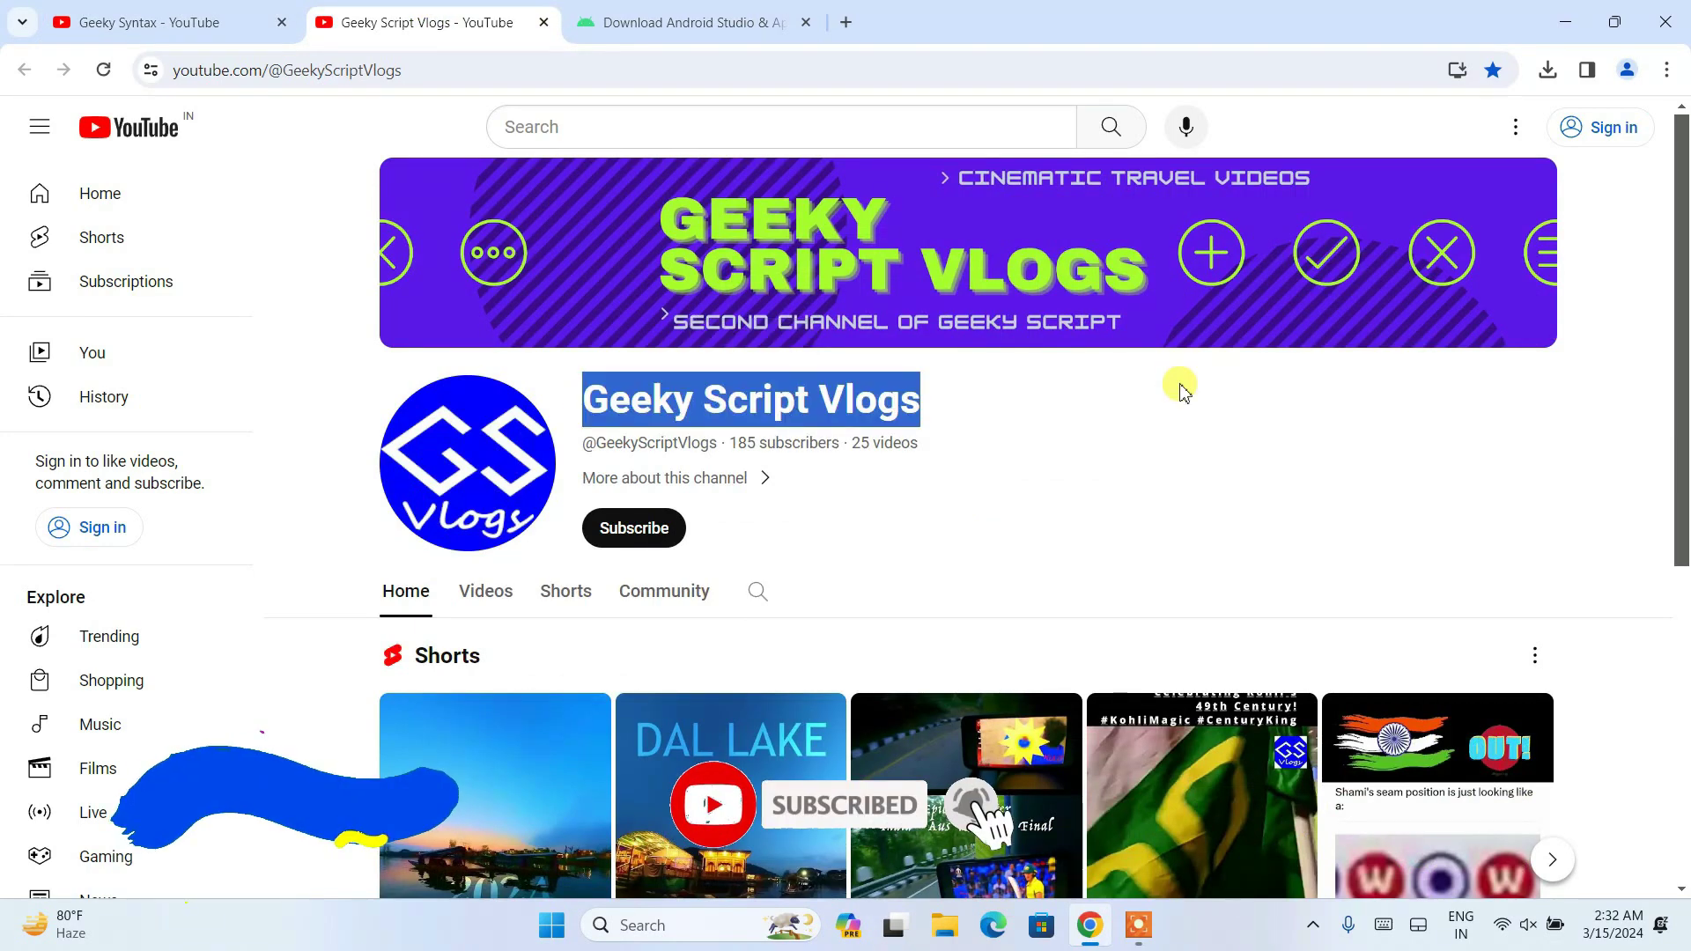
{"action": "left_click", "coordinate": [970, 391]}
- Return to the Android Studio download page, then restore and minimize Chrome to reveal the desktop
{"action": "left_click", "coordinate": [662, 9]}
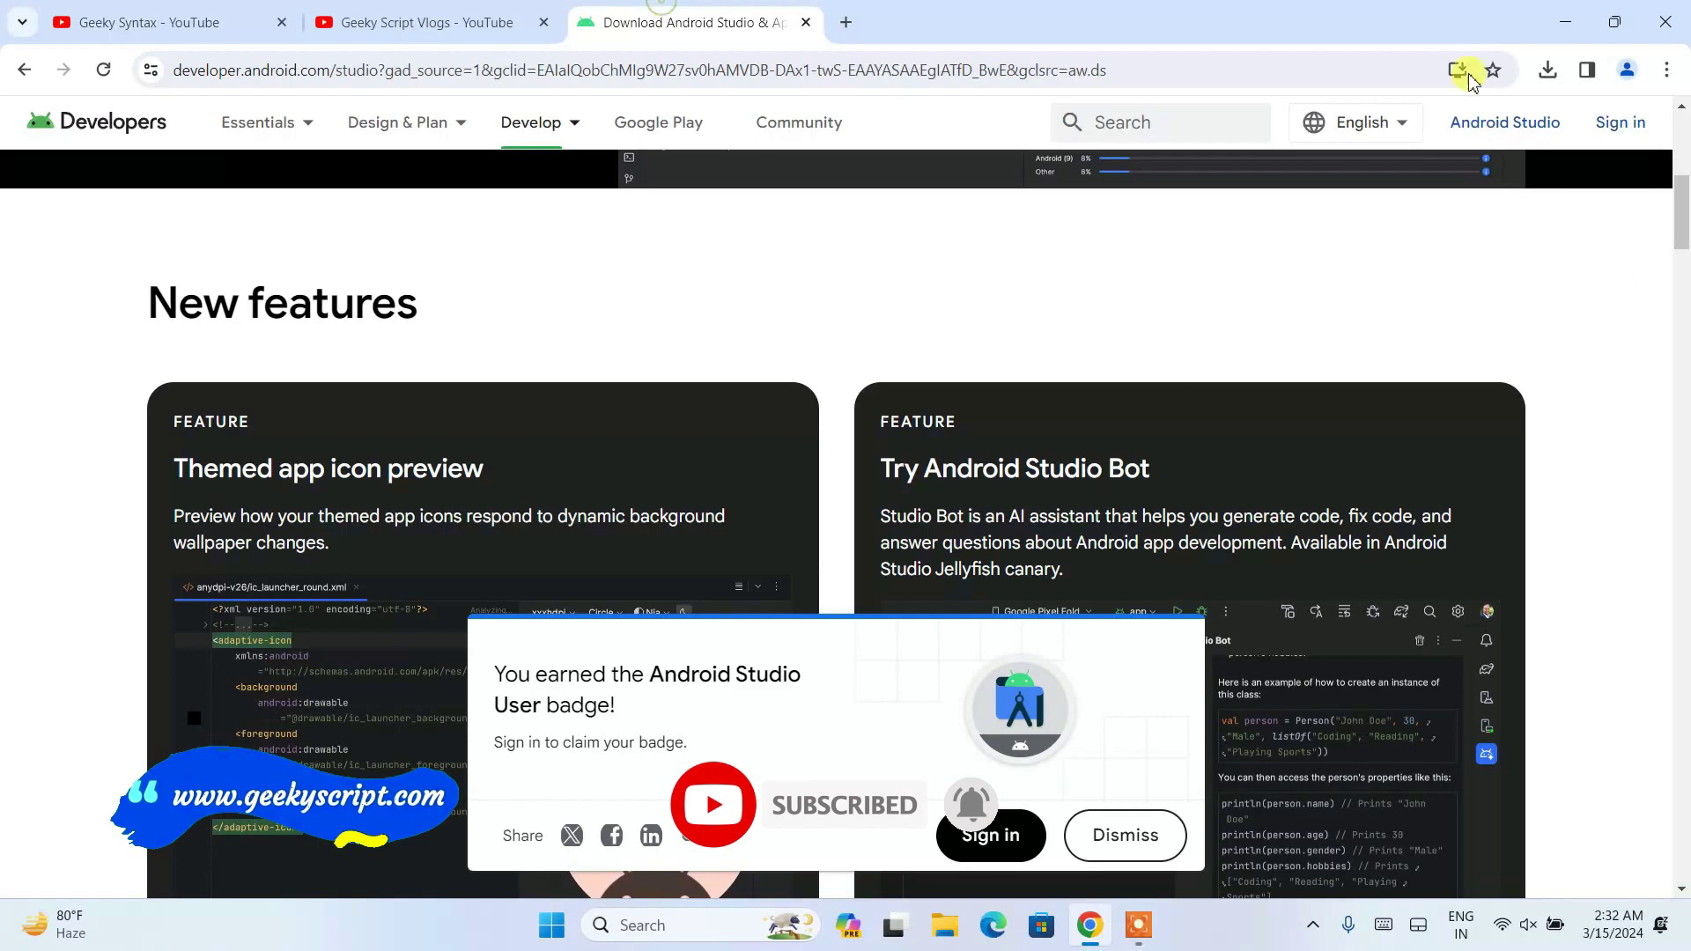
{"action": "left_click", "coordinate": [1615, 21]}
{"action": "left_click", "coordinate": [1524, 81]}
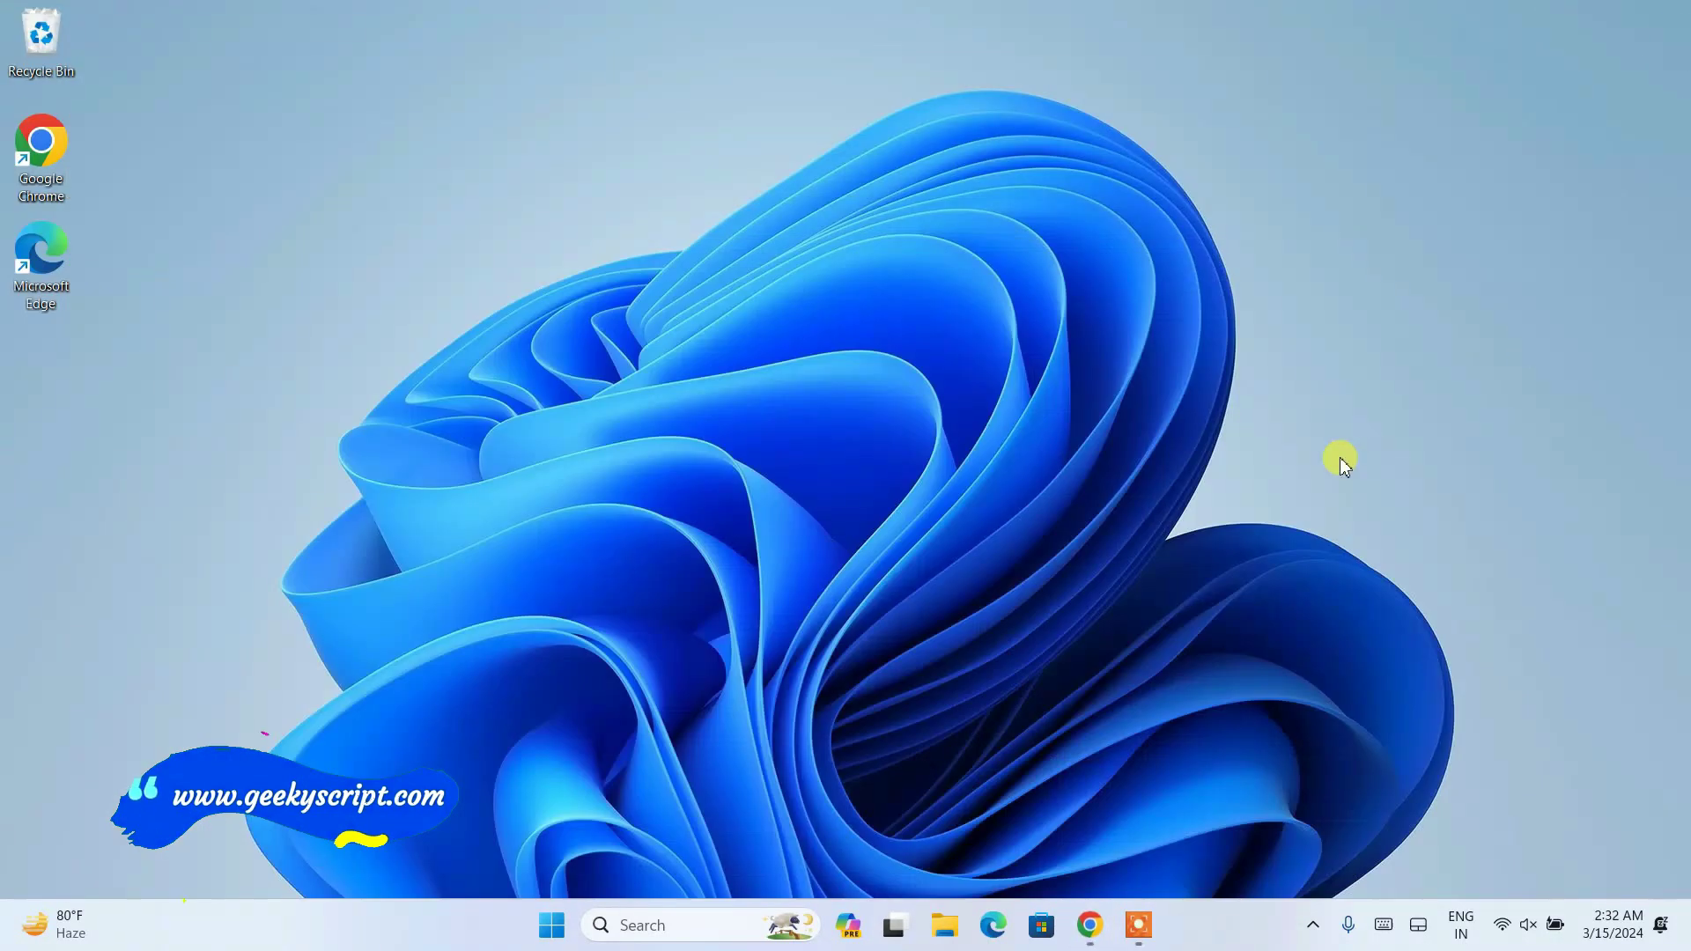